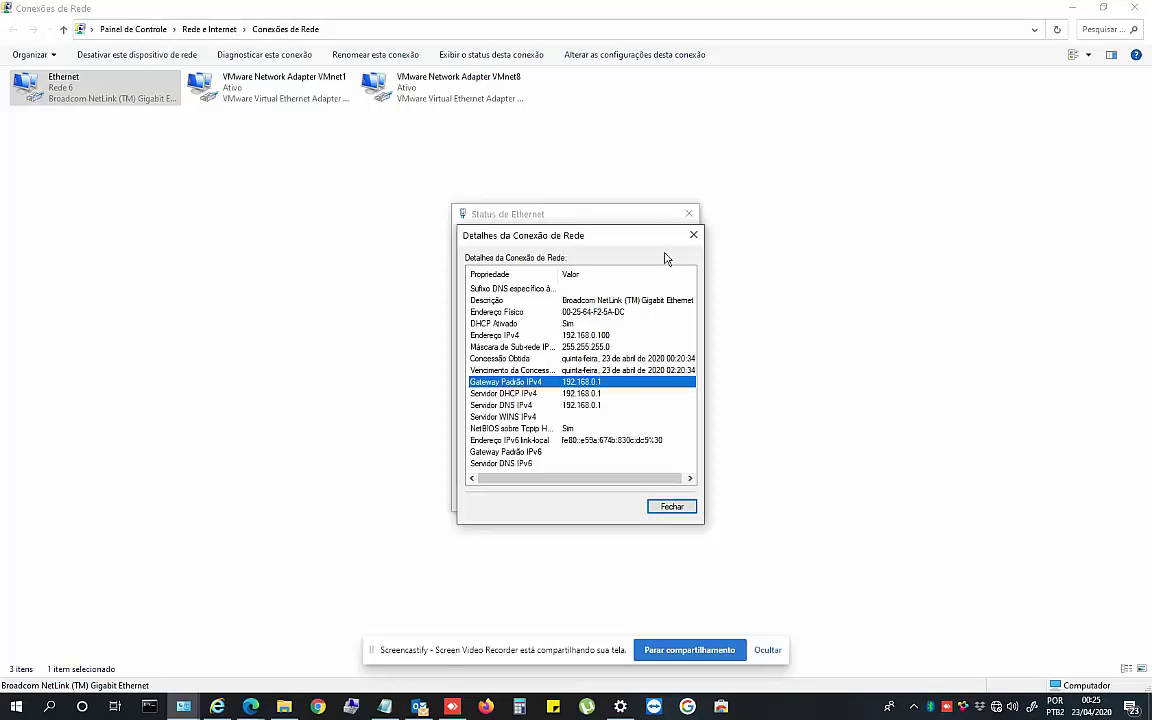
Step: Close the Ethernet connection details, the network connections window and the Settings window to return to the browser
{"action": "left_click", "coordinate": [693, 235]}
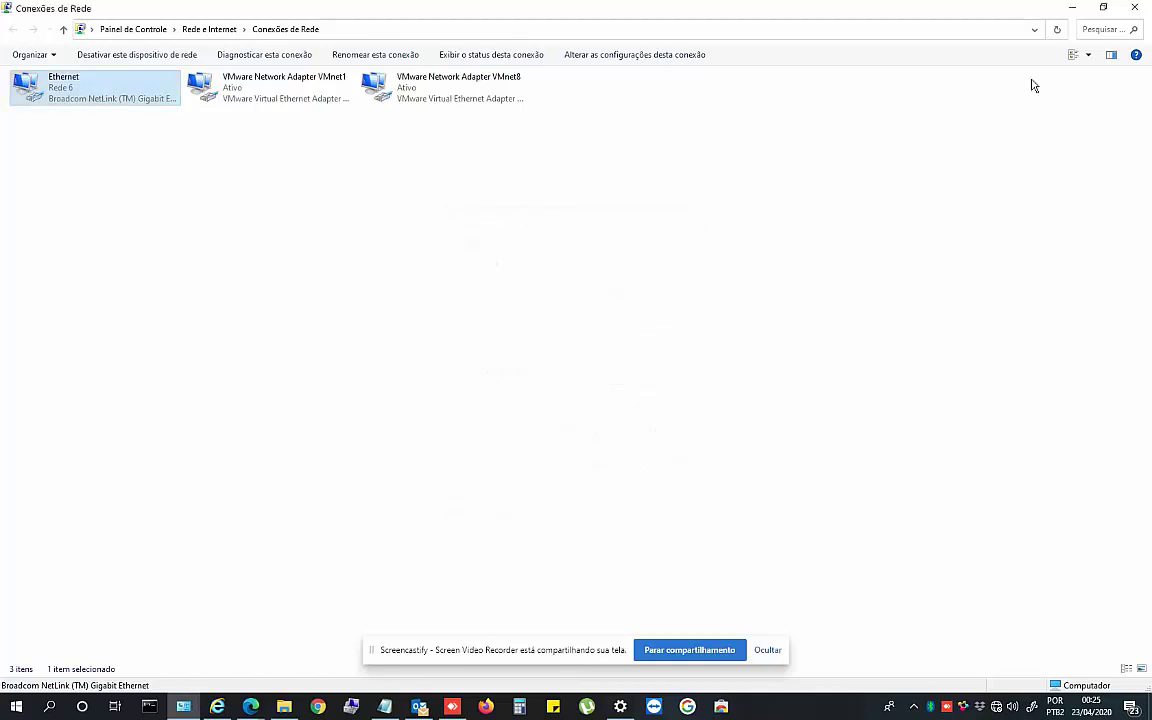
{"action": "key", "text": "alt+F4"}
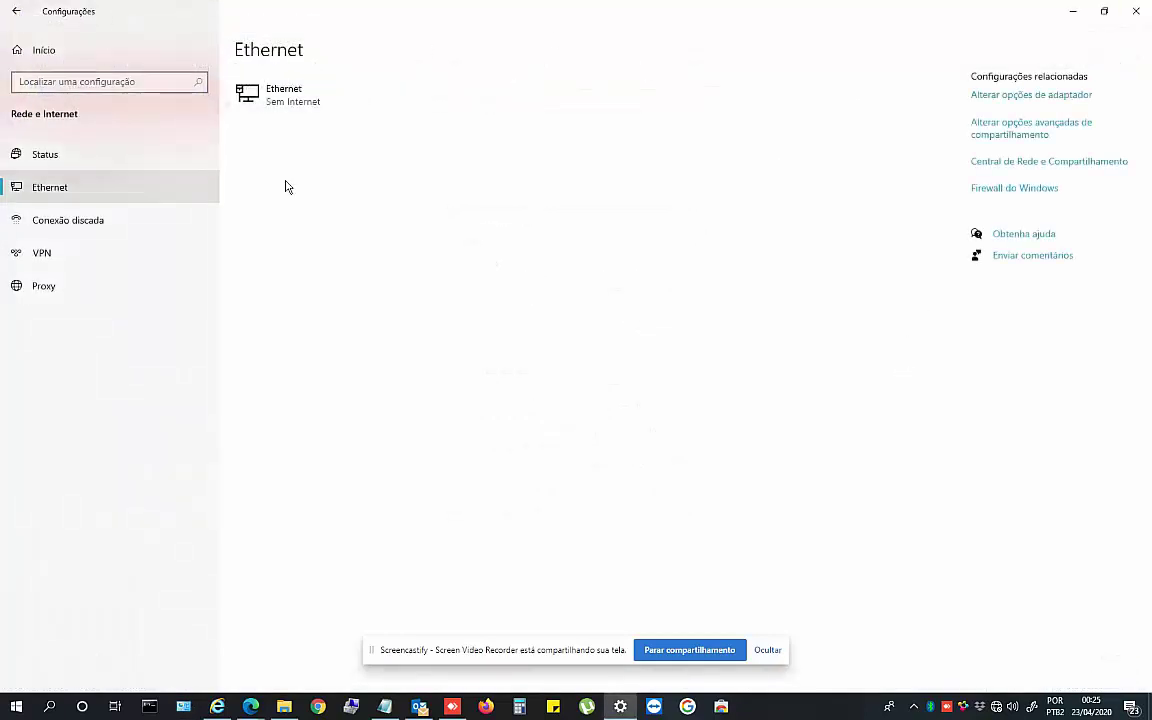
{"action": "left_click", "coordinate": [1136, 11]}
{"action": "left_click", "coordinate": [300, 38]}
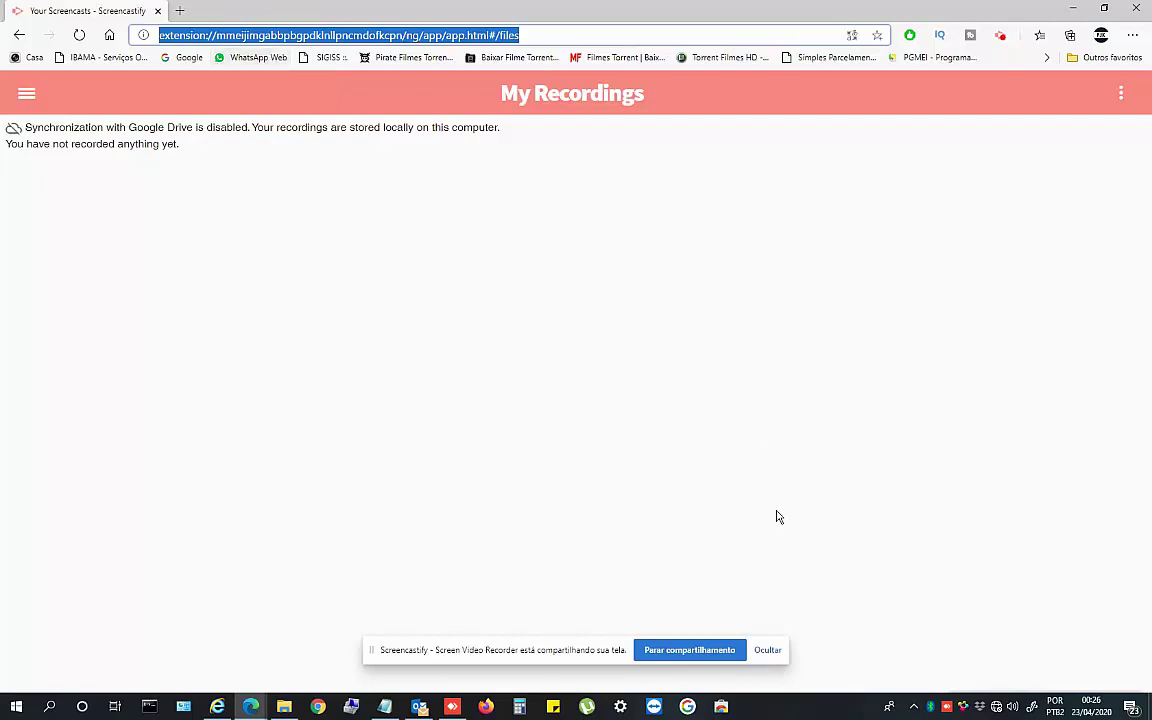
Step: Run ipconfig in the Command Prompt and highlight the default gateway of the Ethernet adapter
{"action": "left_click", "coordinate": [152, 707]}
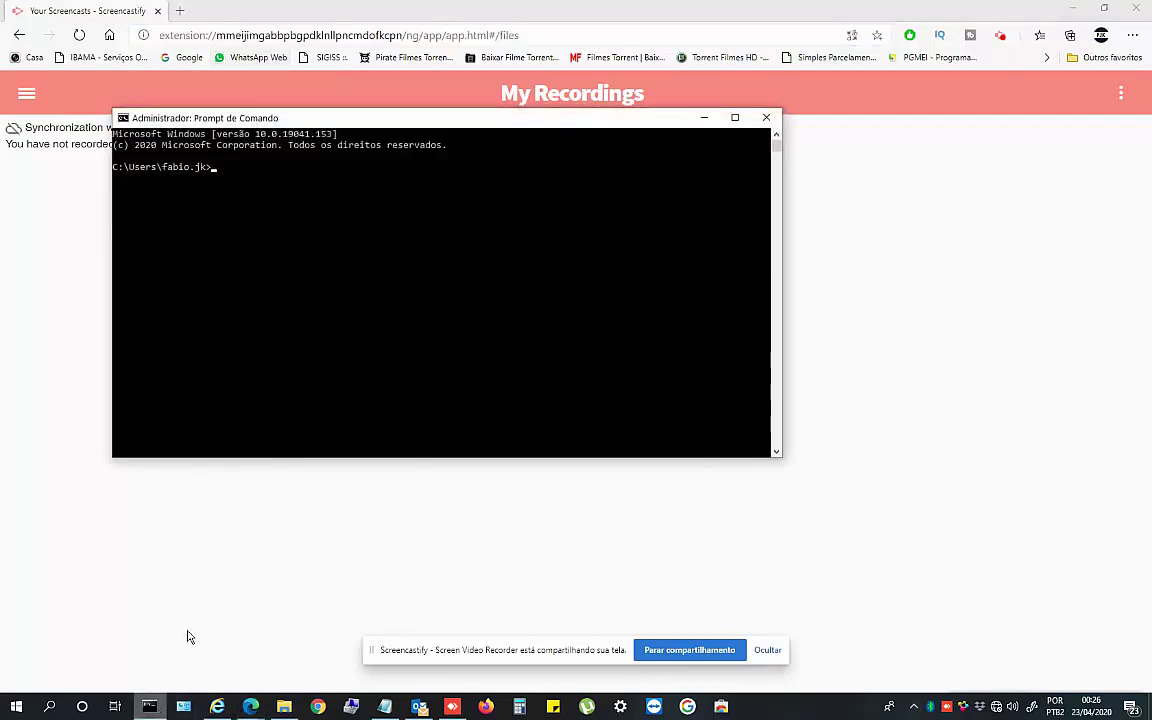
{"action": "type", "text": "ipconfig"}
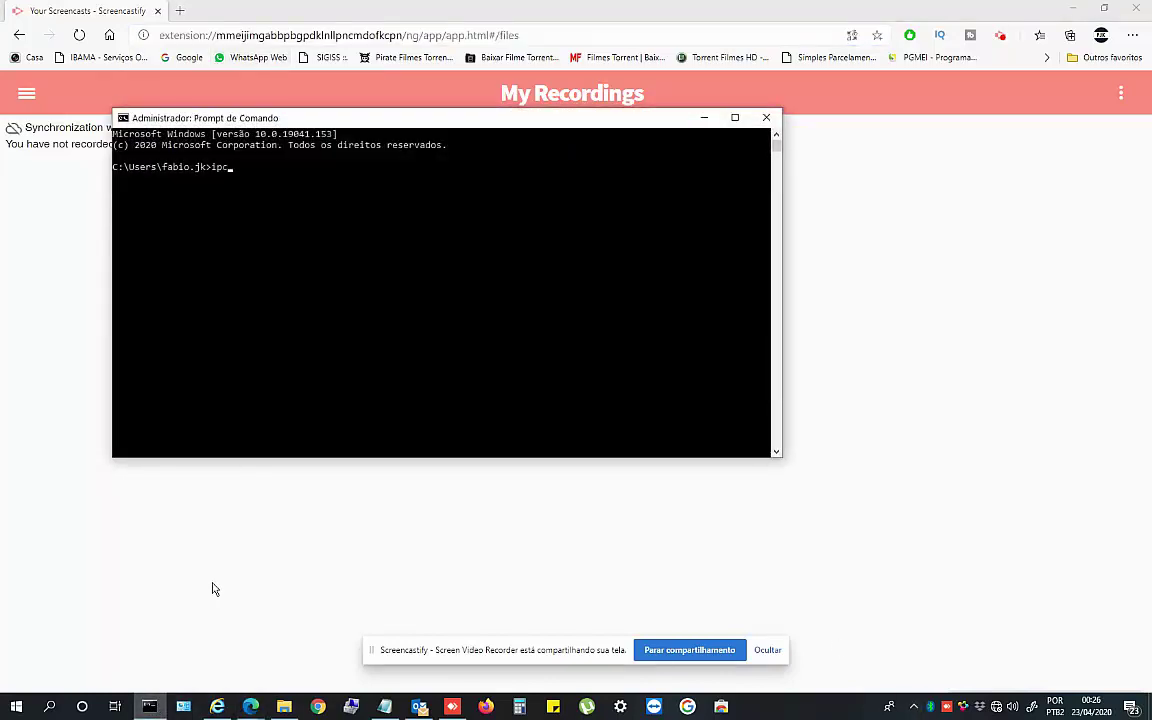
{"action": "key", "text": "Return"}
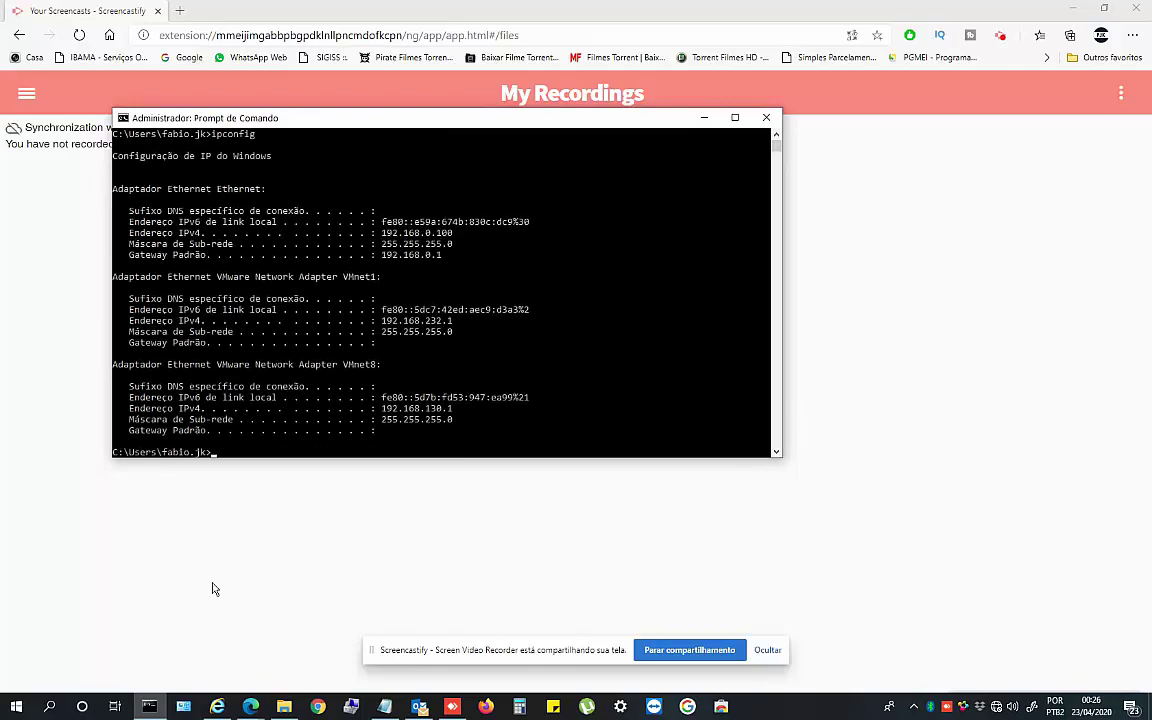
{"action": "left_click_drag", "start_coordinate": [378, 254], "coordinate": [460, 265]}
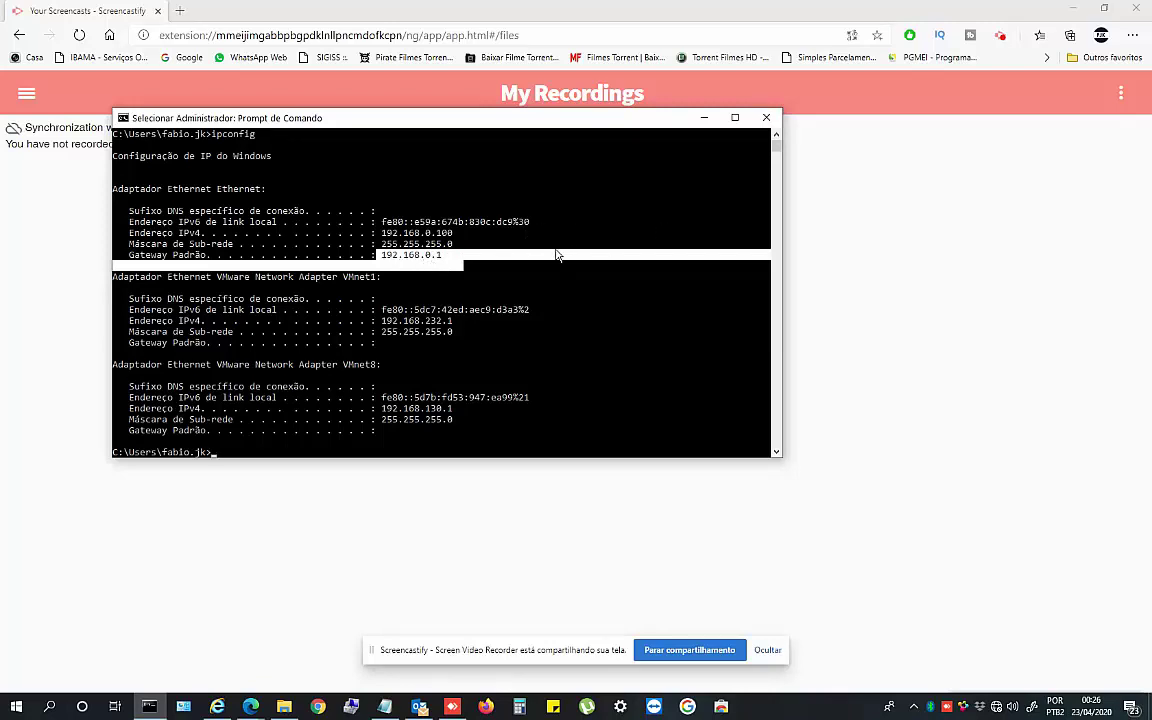
{"action": "left_click", "coordinate": [689, 21]}
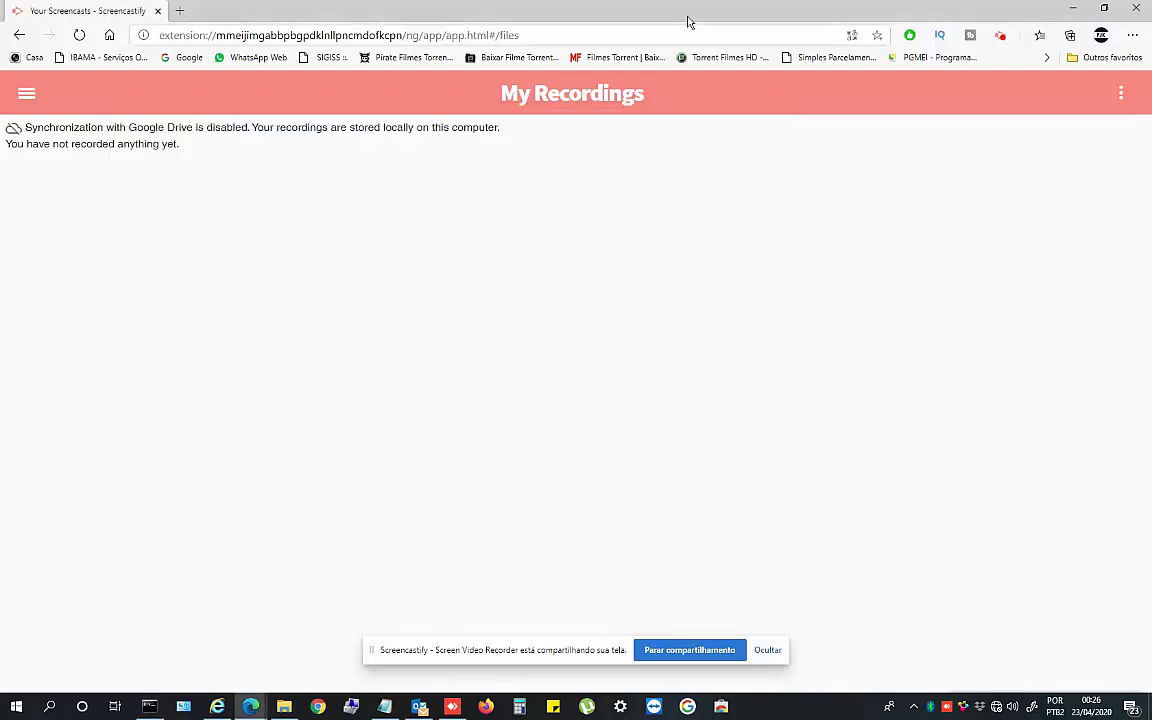
Step: Open the router's administration page at 192.168.0.1 in the browser
{"action": "left_click", "coordinate": [361, 33]}
{"action": "type", "text": "192.16"}
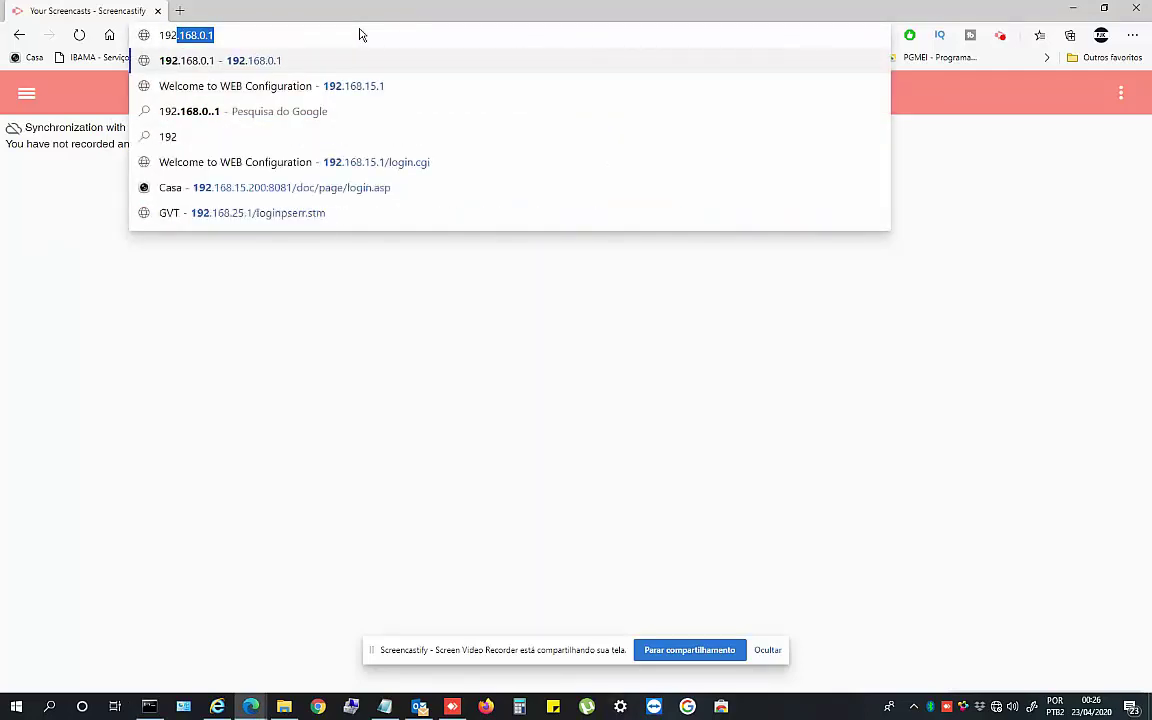
{"action": "type", "text": "8.0.1"}
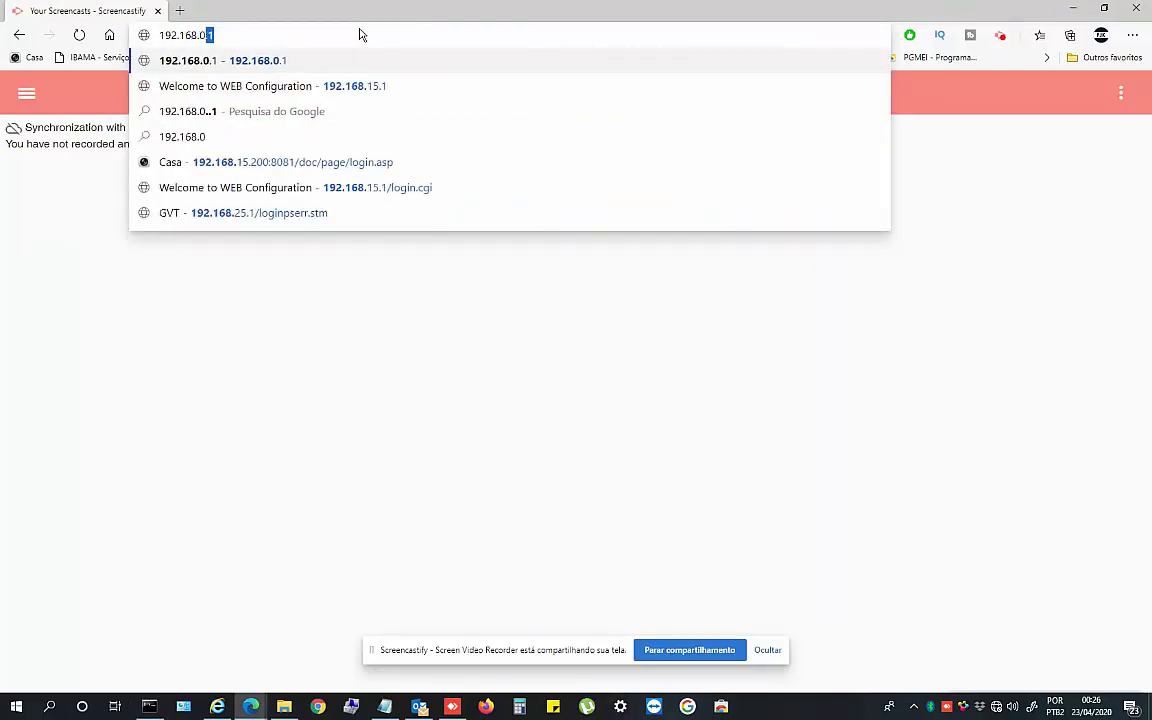
{"action": "key", "text": "Return"}
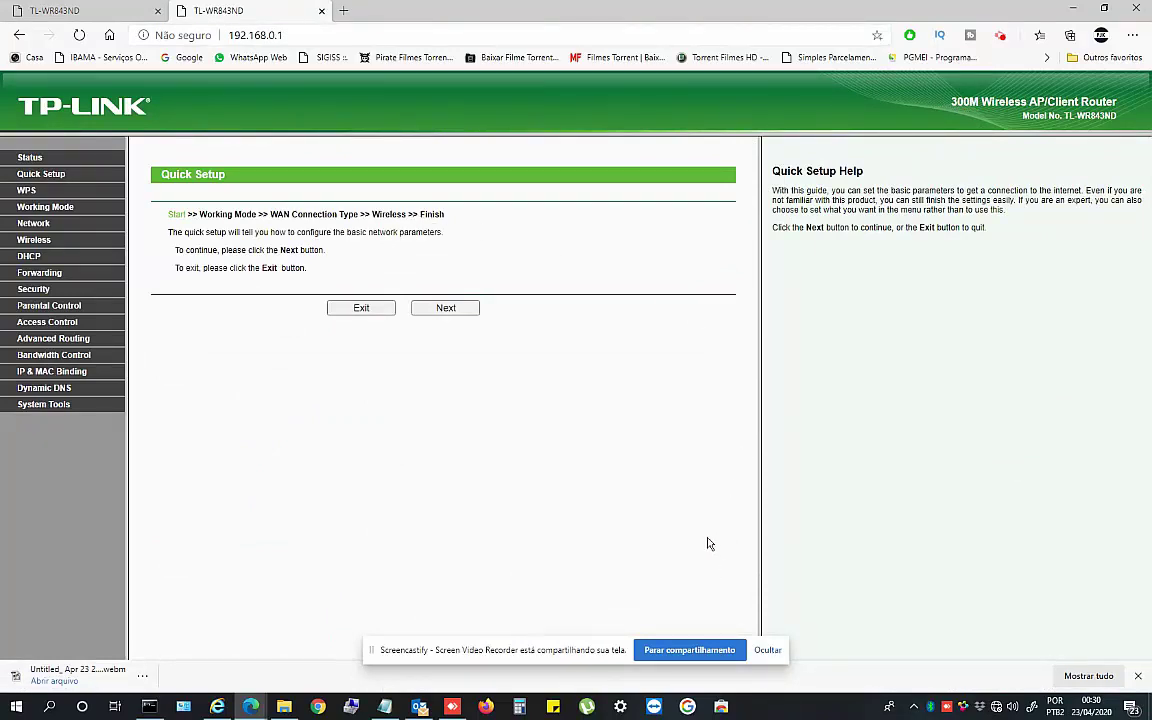
Step: Review the router's Status page and the Quick Setup wizard up to its Working Mode stage
{"action": "left_click", "coordinate": [30, 158]}
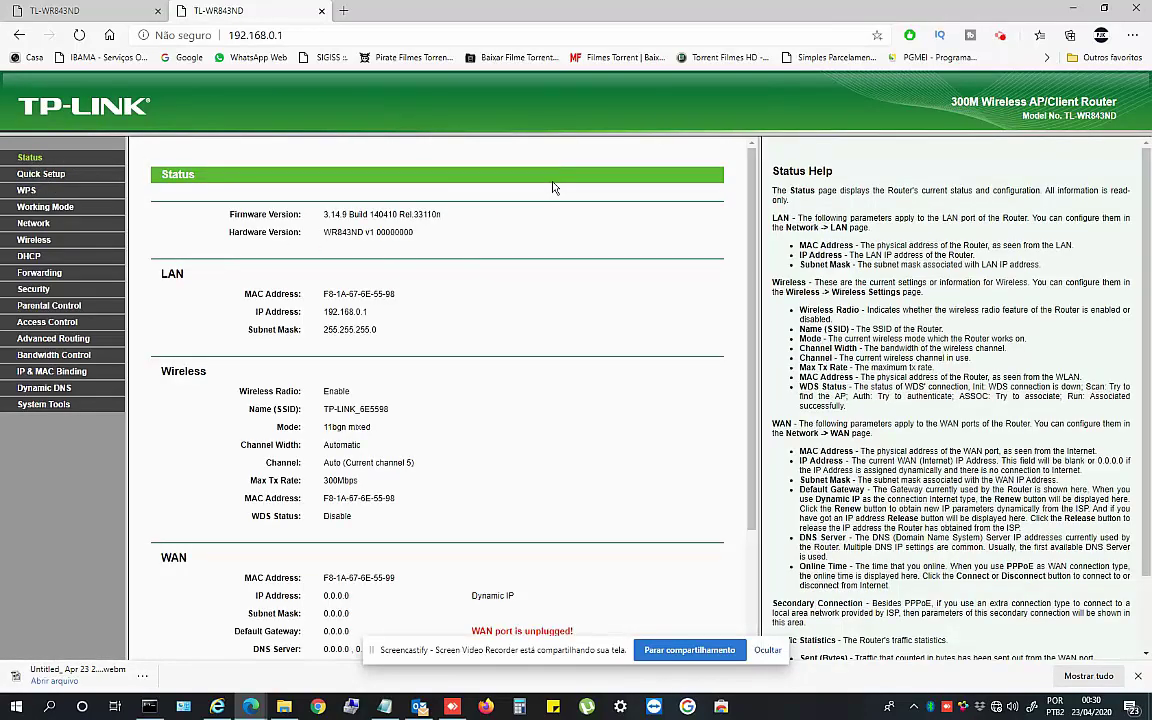
{"action": "left_click", "coordinate": [42, 178]}
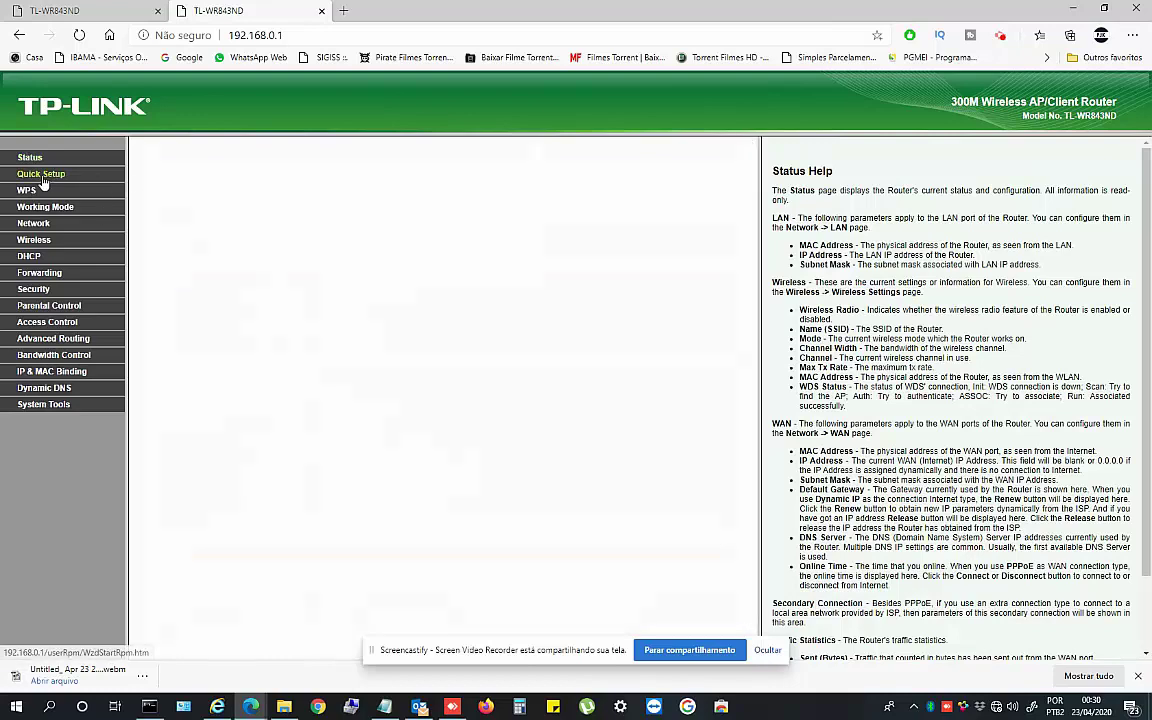
{"action": "left_click", "coordinate": [446, 308]}
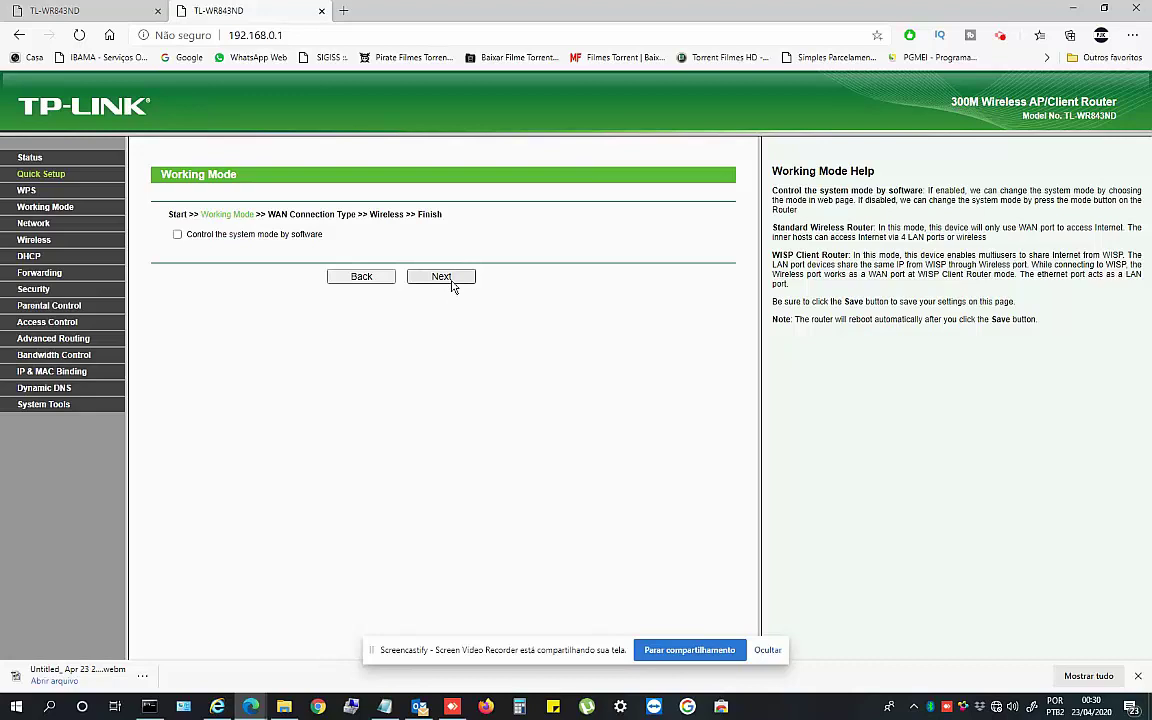
{"action": "left_click", "coordinate": [385, 280]}
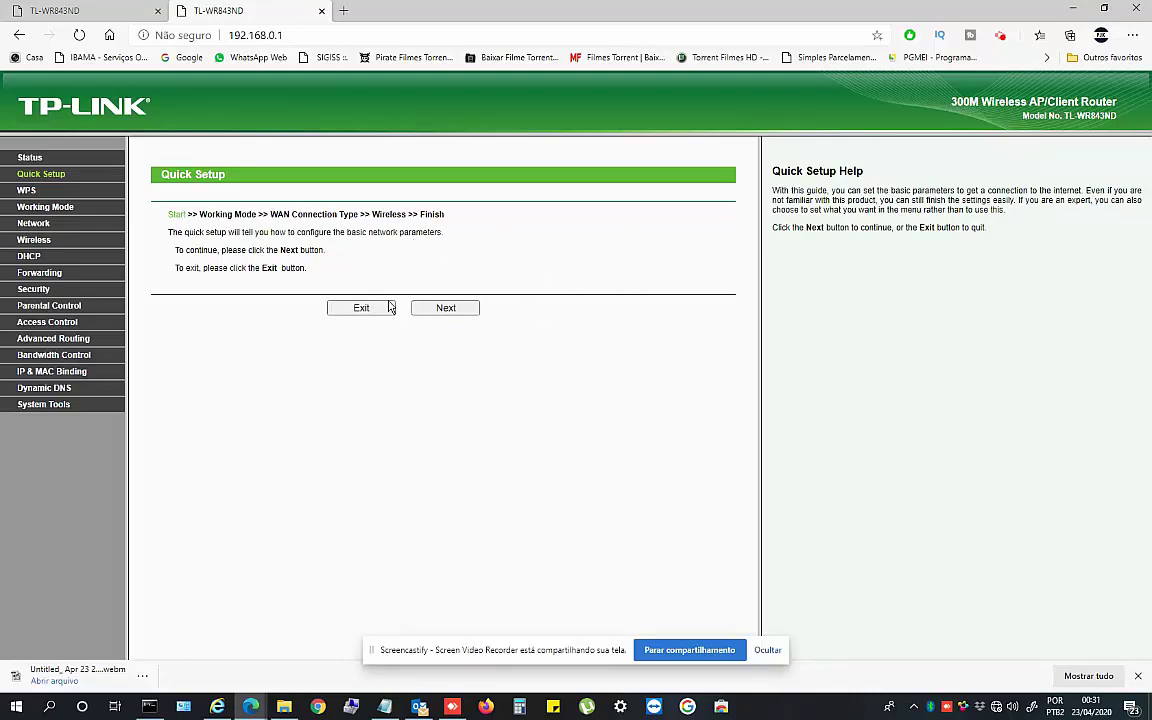
{"action": "left_click", "coordinate": [445, 307]}
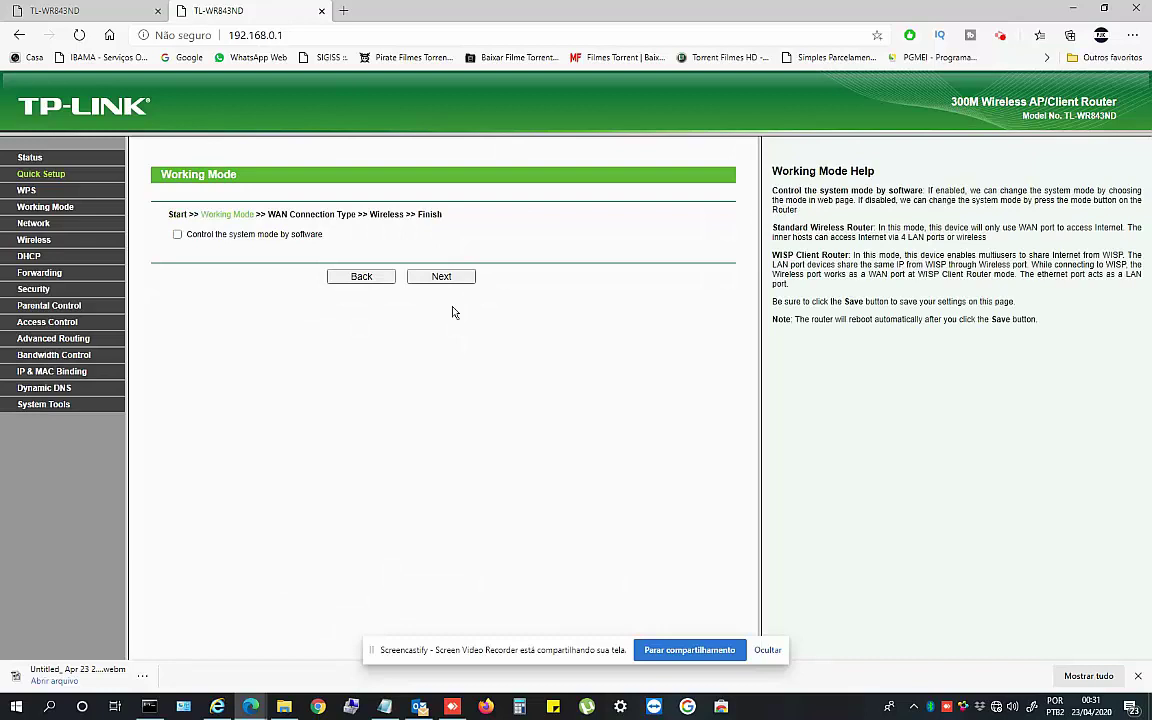
{"action": "left_click", "coordinate": [362, 279]}
Step: Open the router's LAN settings and try editing the IP address without saving it
{"action": "left_click", "coordinate": [45, 222]}
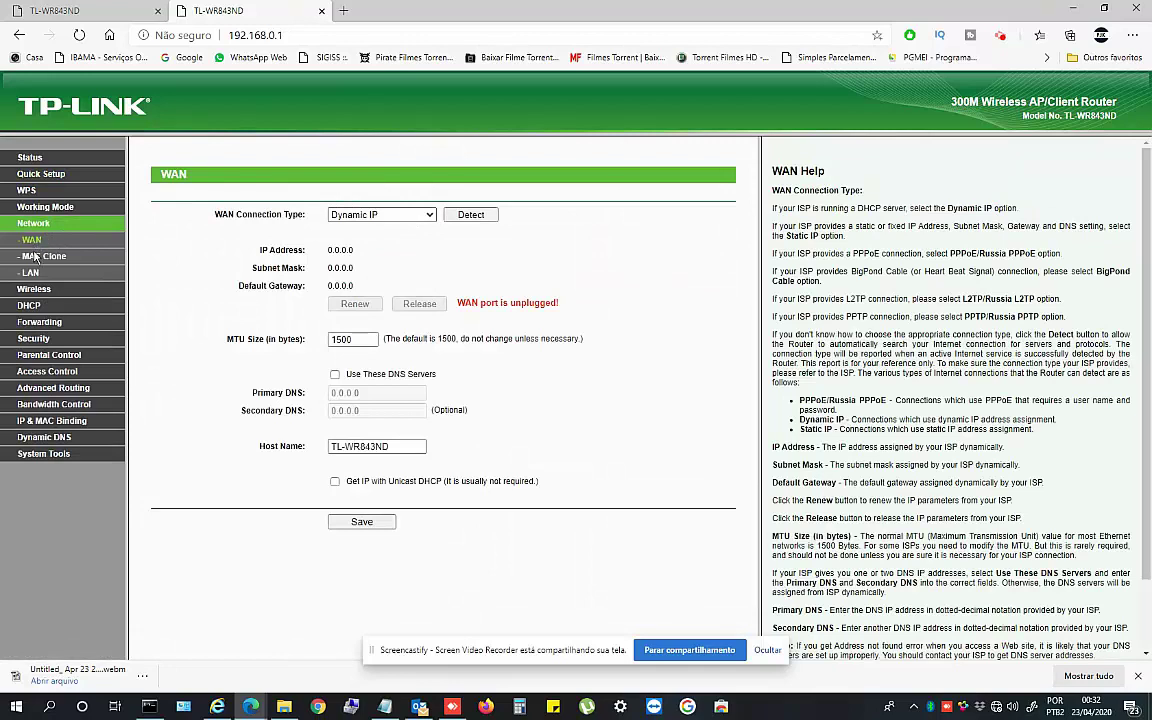
{"action": "left_click", "coordinate": [30, 272]}
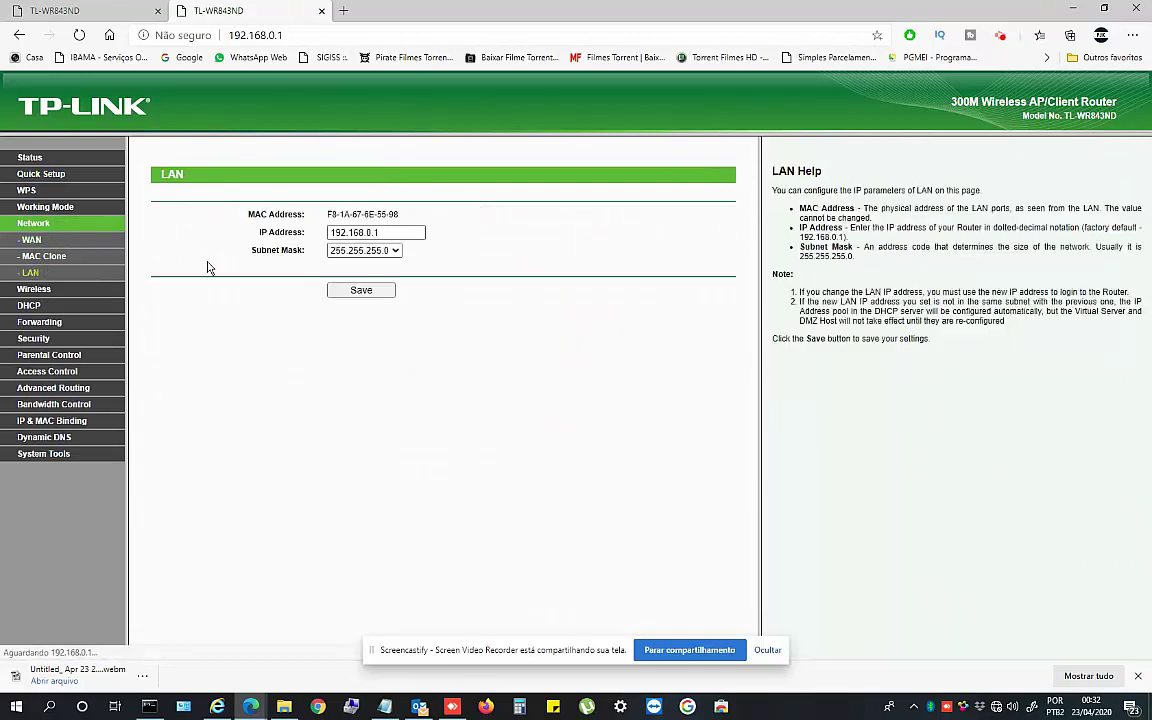
{"action": "left_click", "coordinate": [378, 233]}
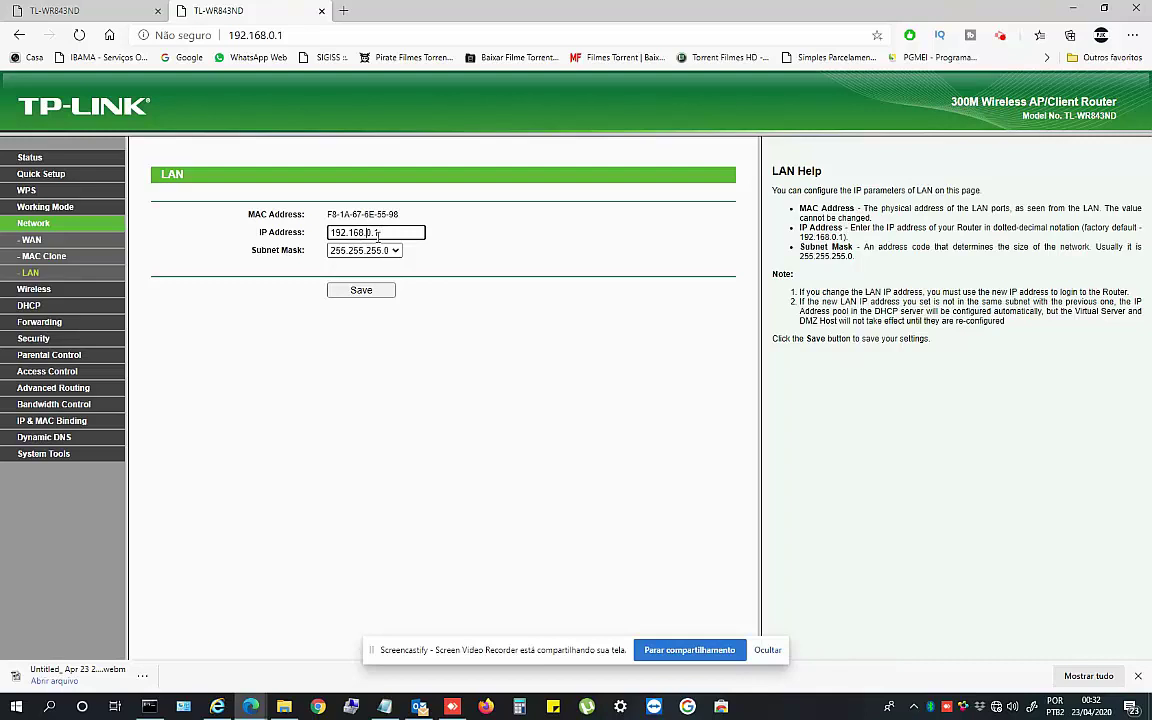
{"action": "key", "text": "Left"}
{"action": "key", "text": "Left"}
{"action": "key", "text": "Left"}
{"action": "key", "text": "BackSpace"}
{"action": "left_click", "coordinate": [346, 232]}
Step: Set the wireless network name (SSID) to teste in the router's wireless settings
{"action": "left_click", "coordinate": [31, 290]}
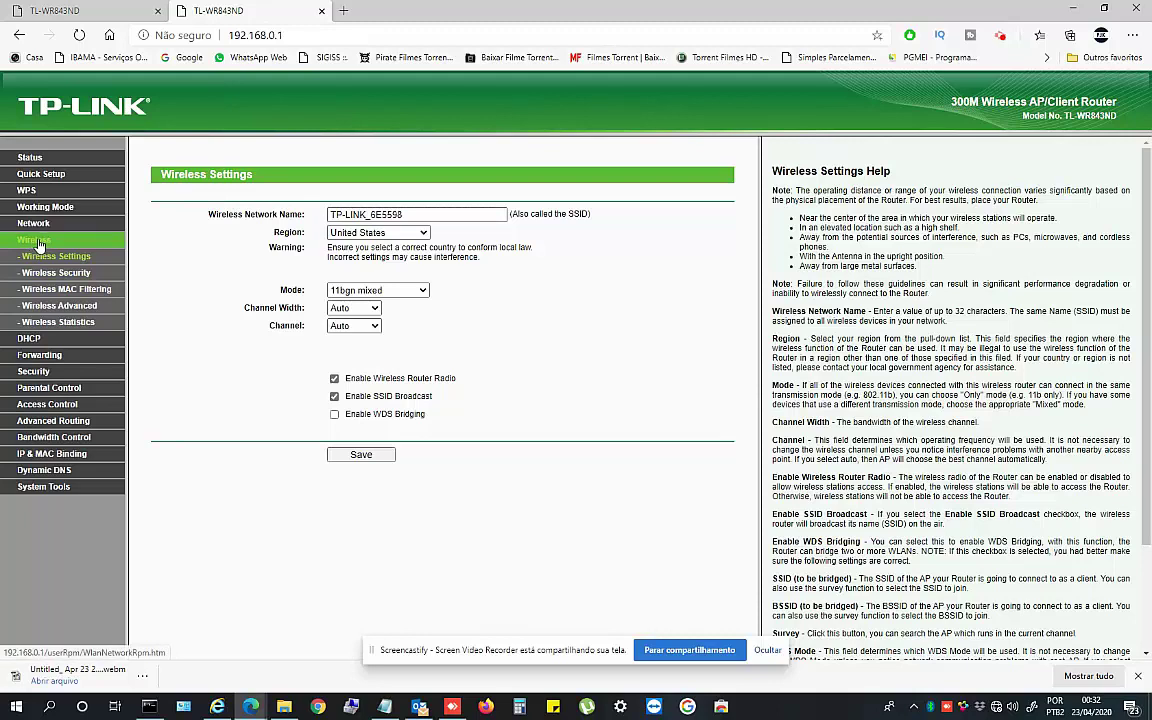
{"action": "left_click_drag", "start_coordinate": [421, 215], "coordinate": [125, 222]}
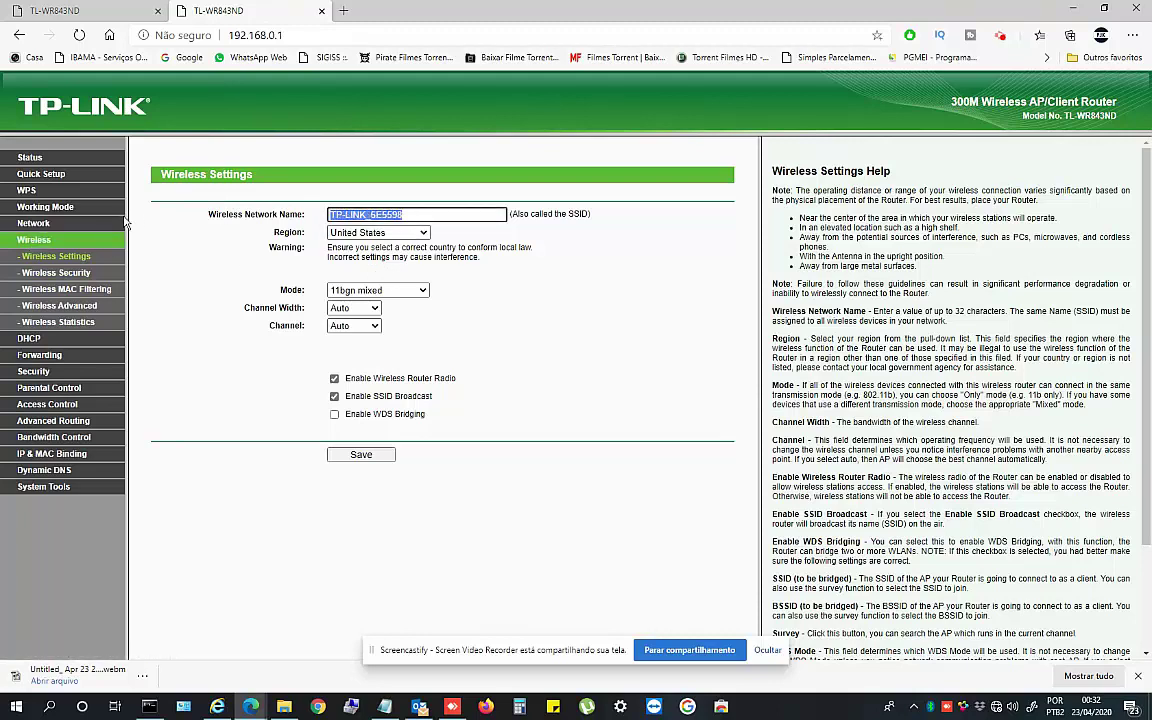
{"action": "type", "text": "teste"}
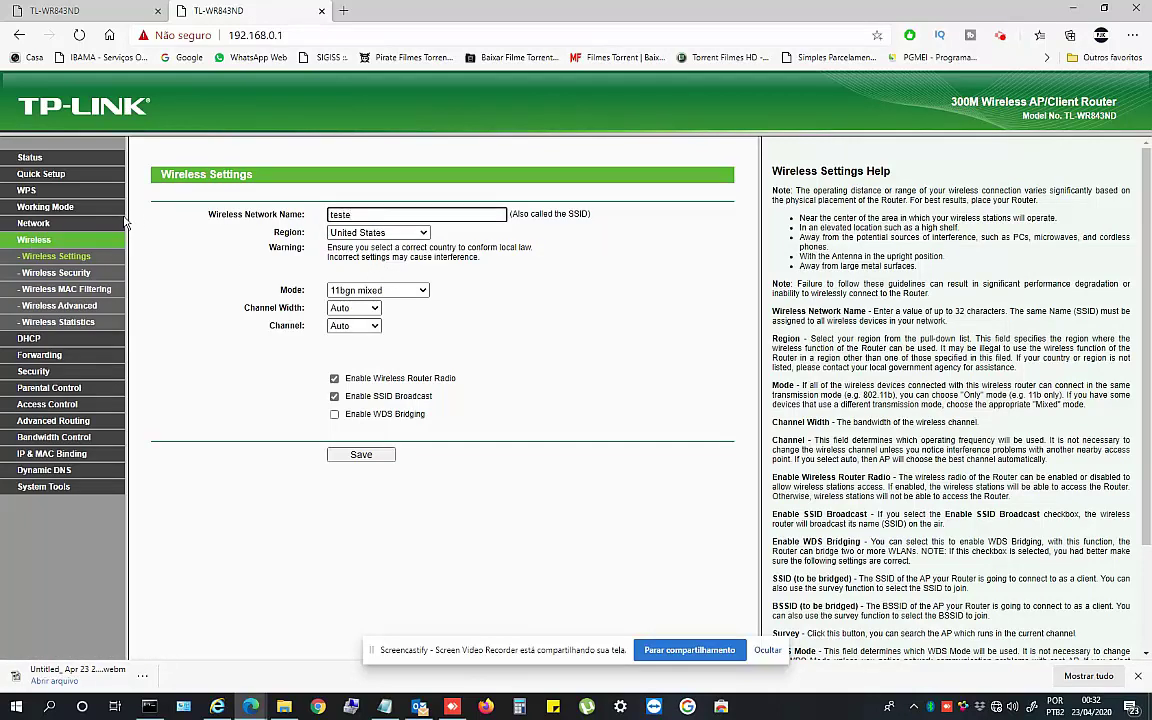
Step: Set the wireless region to Brazil and save the wireless settings
{"action": "left_click", "coordinate": [367, 235]}
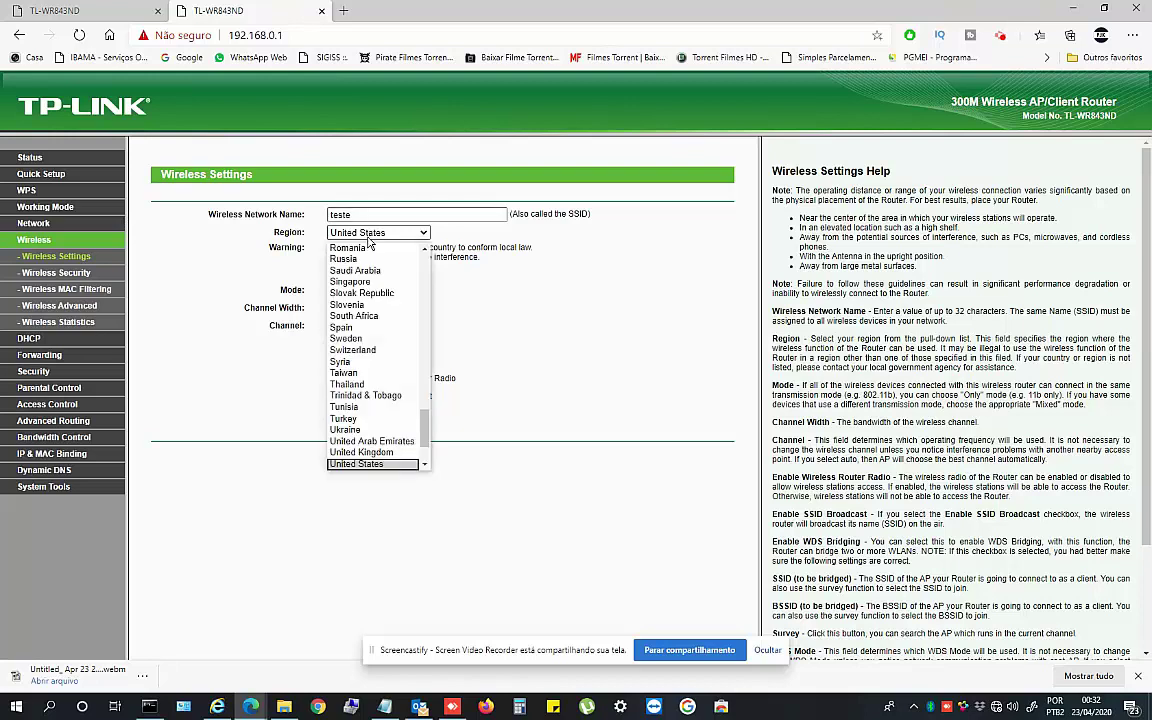
{"action": "key", "text": "b"}
{"action": "key", "text": "r"}
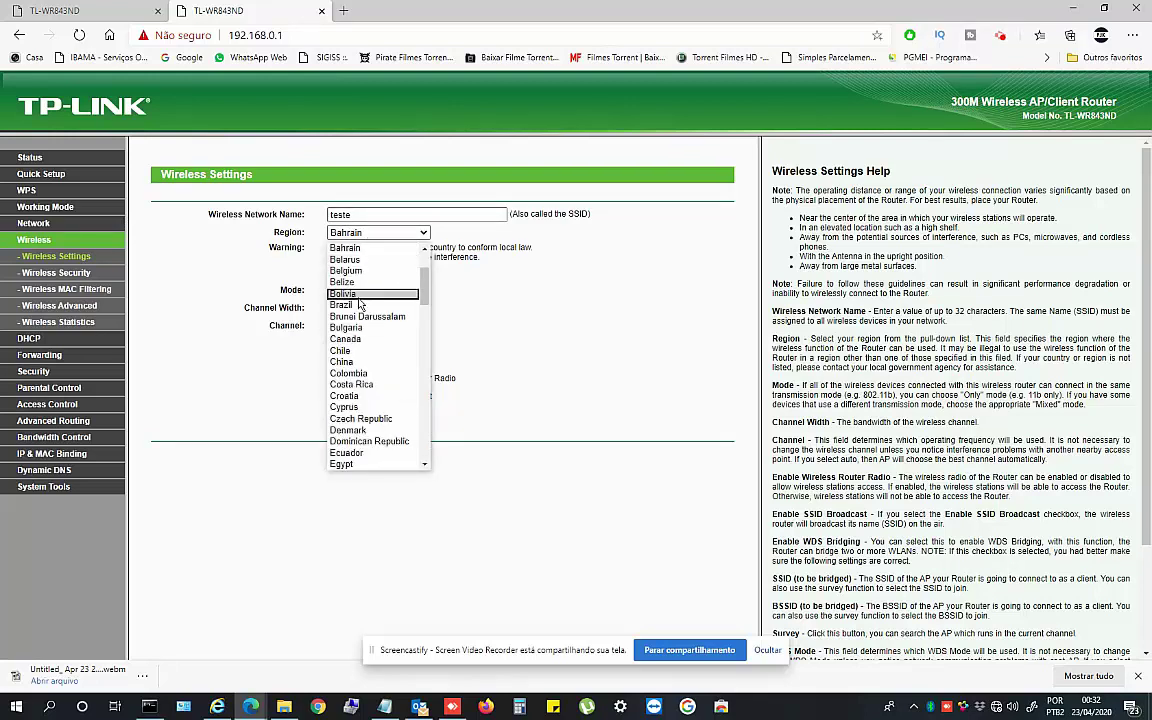
{"action": "key", "text": "Return"}
{"action": "left_click", "coordinate": [364, 456]}
{"action": "left_click", "coordinate": [694, 117]}
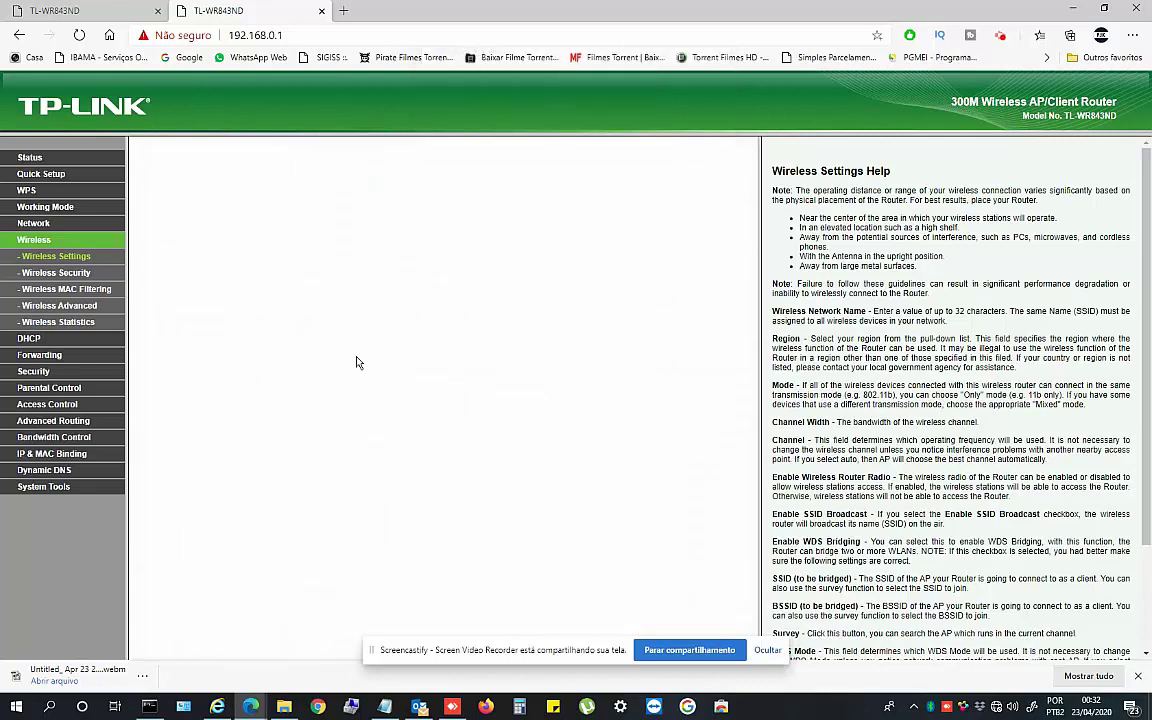
Step: Set the WPA/WPA2 - Personal encryption to Automatic(Recommended) in the wireless security settings
{"action": "left_click", "coordinate": [70, 276]}
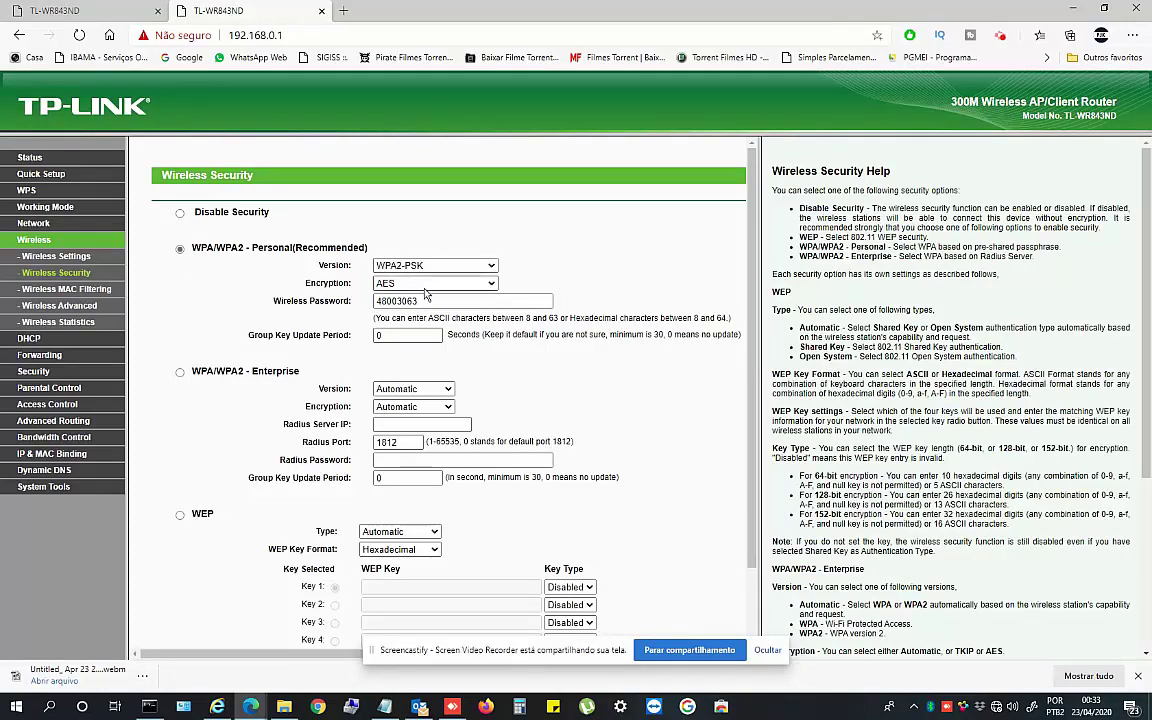
{"action": "left_click_drag", "start_coordinate": [418, 301], "coordinate": [348, 302]}
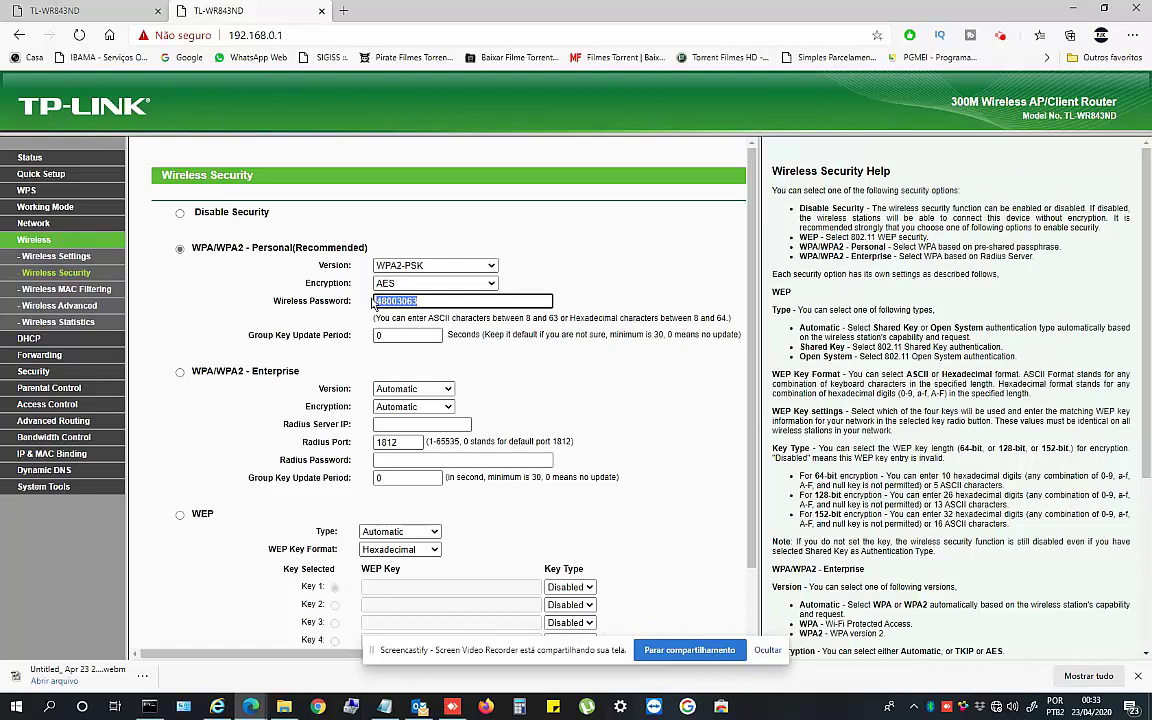
{"action": "left_click", "coordinate": [497, 250]}
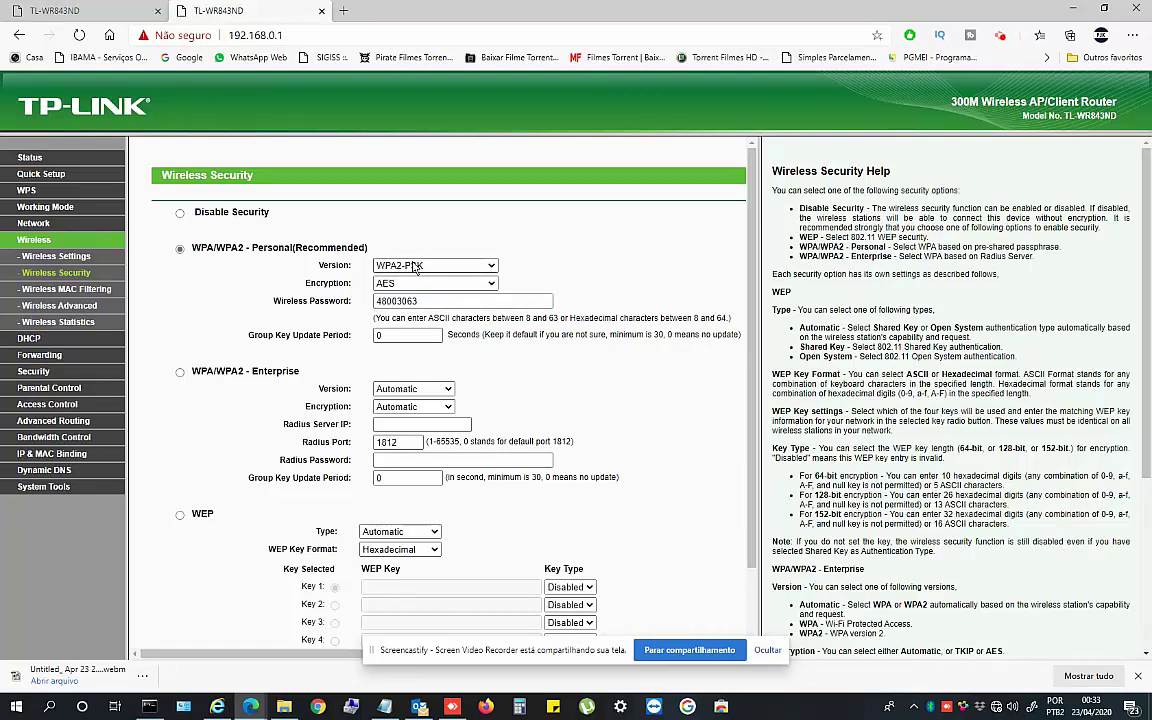
{"action": "left_click", "coordinate": [491, 284]}
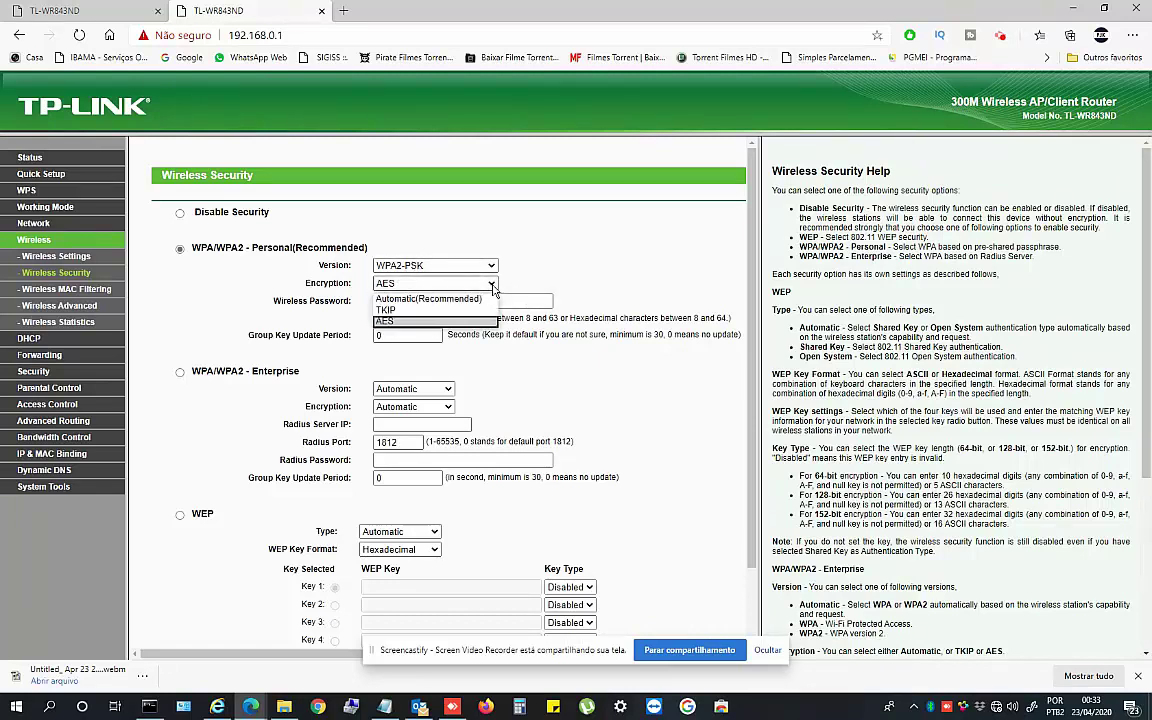
{"action": "left_click", "coordinate": [455, 298]}
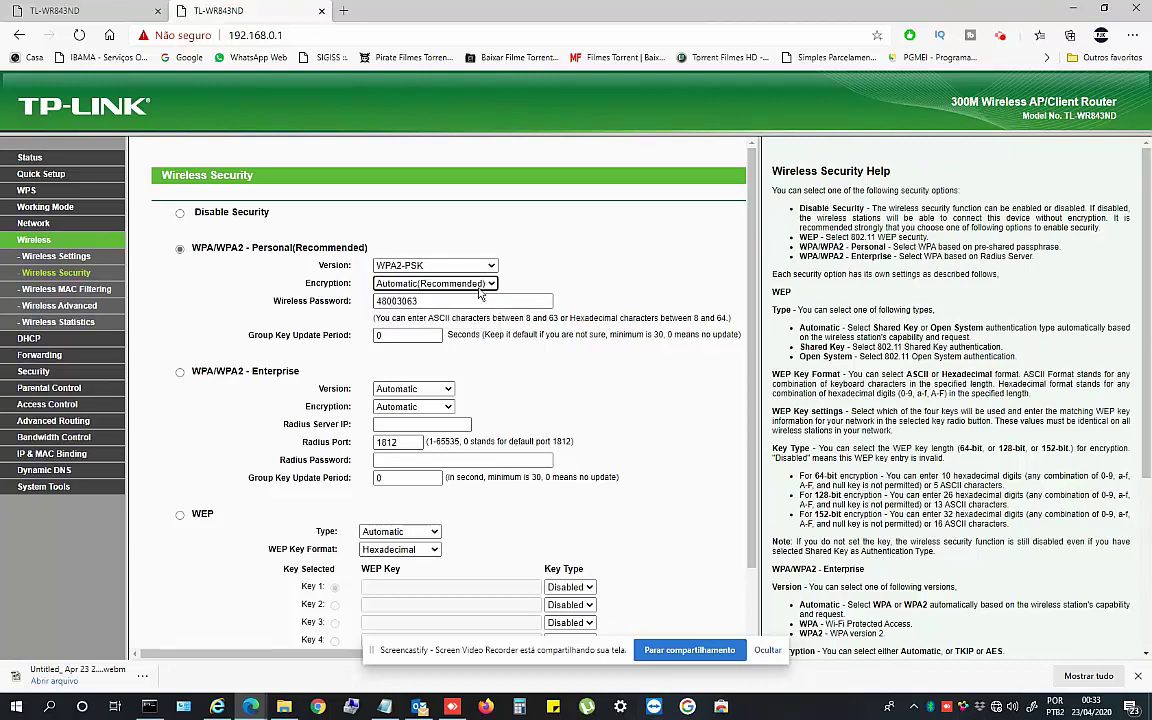
Step: Try to save a new six-character wireless password for the WPA/WPA2 - Personal security
{"action": "double_click", "coordinate": [382, 300]}
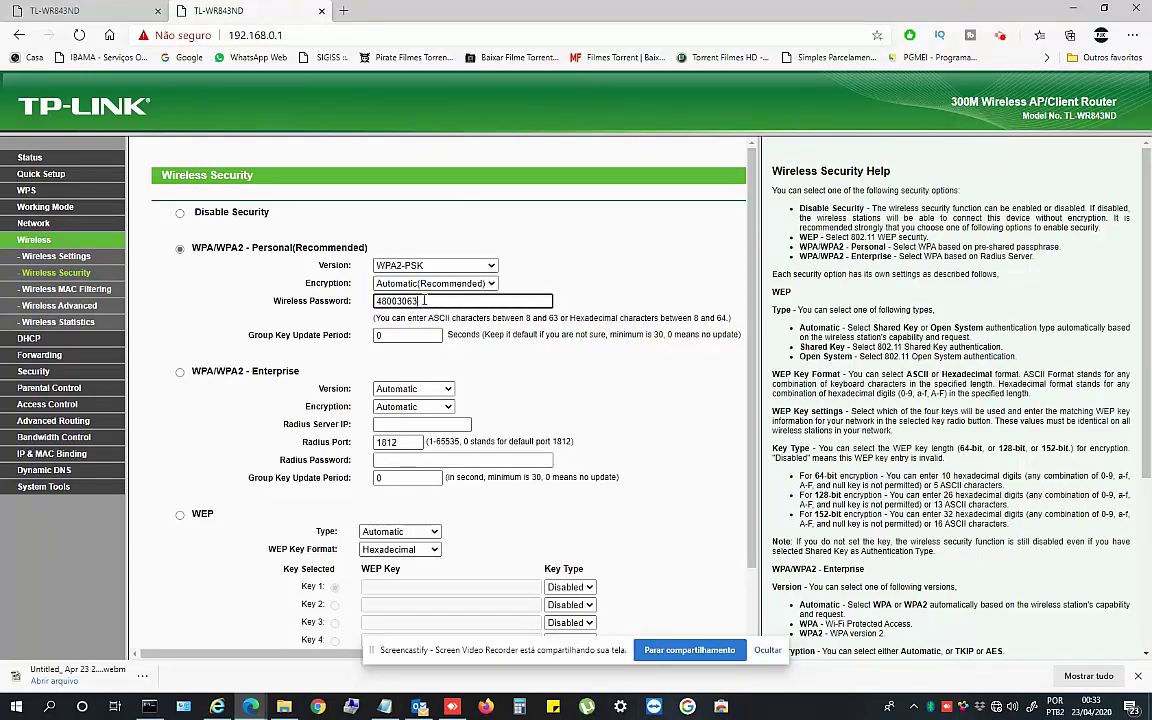
{"action": "type", "text": "1"}
{"action": "left_click", "coordinate": [592, 224]}
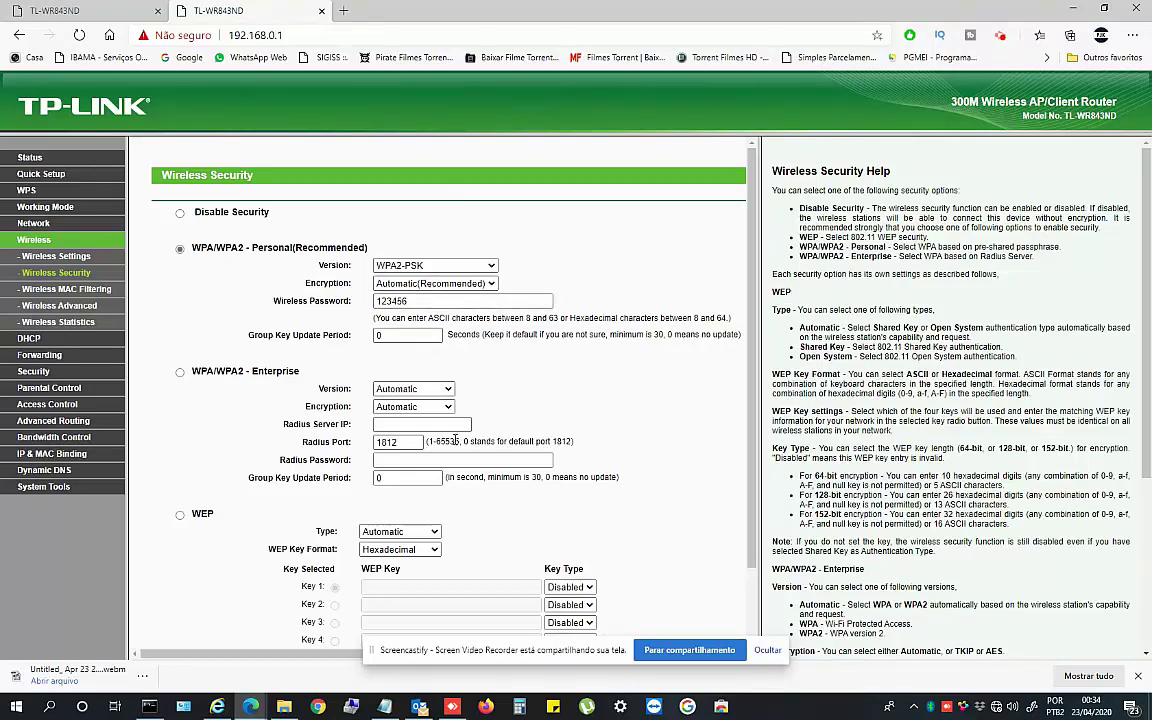
{"action": "scroll", "coordinate": [411, 395], "scroll_direction": "down", "scroll_amount": 1}
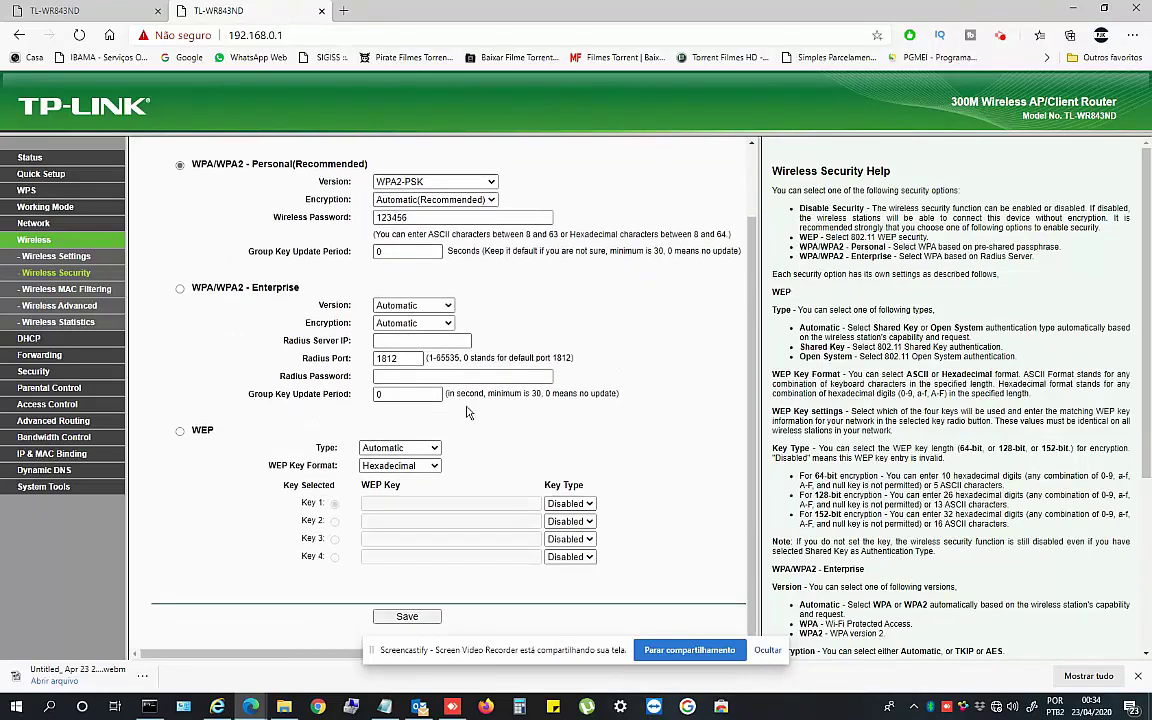
{"action": "left_click", "coordinate": [406, 617]}
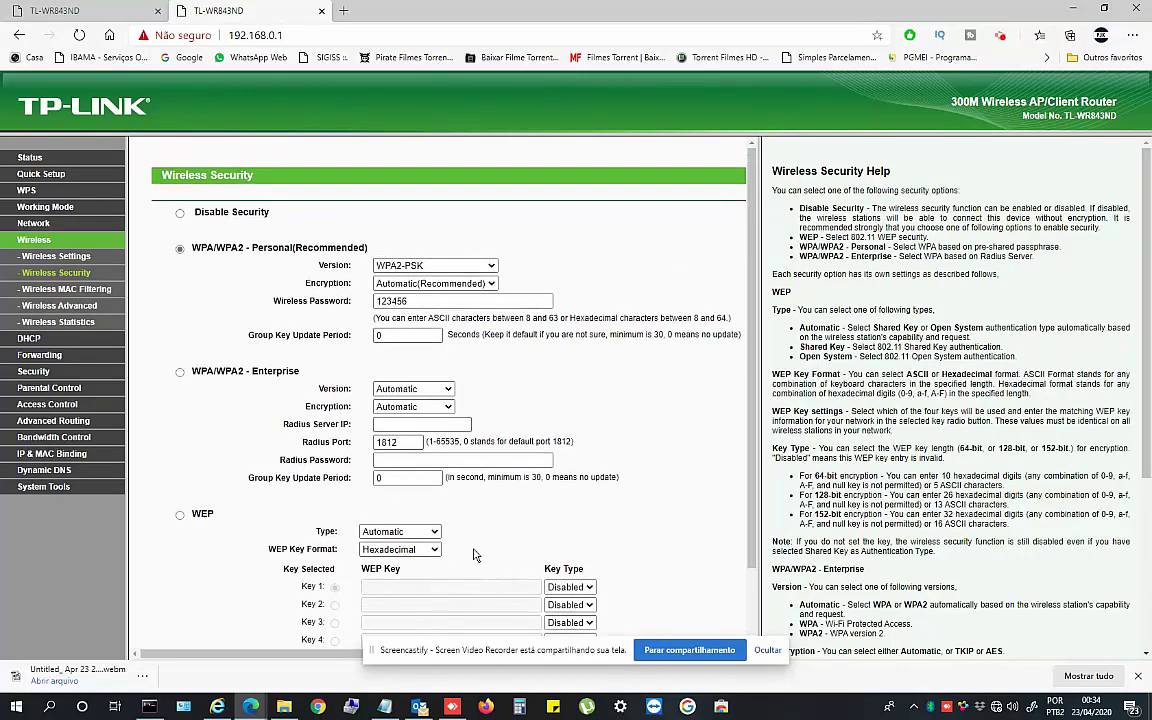
{"action": "scroll", "coordinate": [475, 555], "scroll_direction": "down", "scroll_amount": 2}
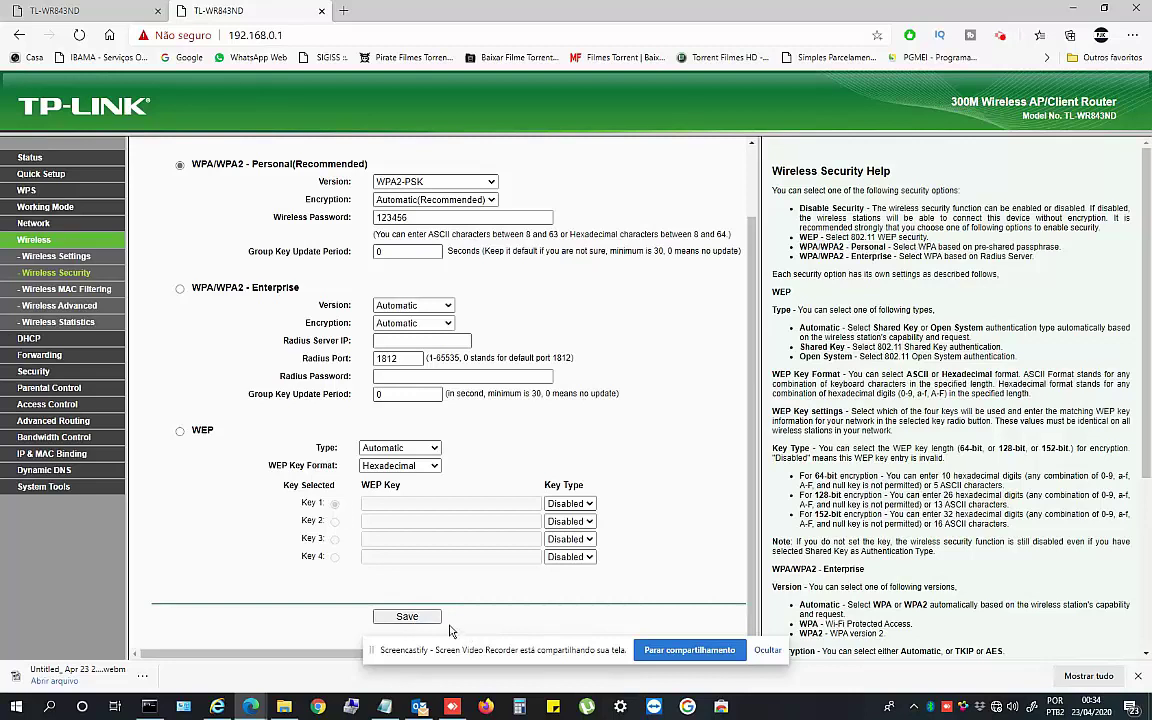
{"action": "left_click", "coordinate": [406, 617]}
{"action": "left_click", "coordinate": [694, 121]}
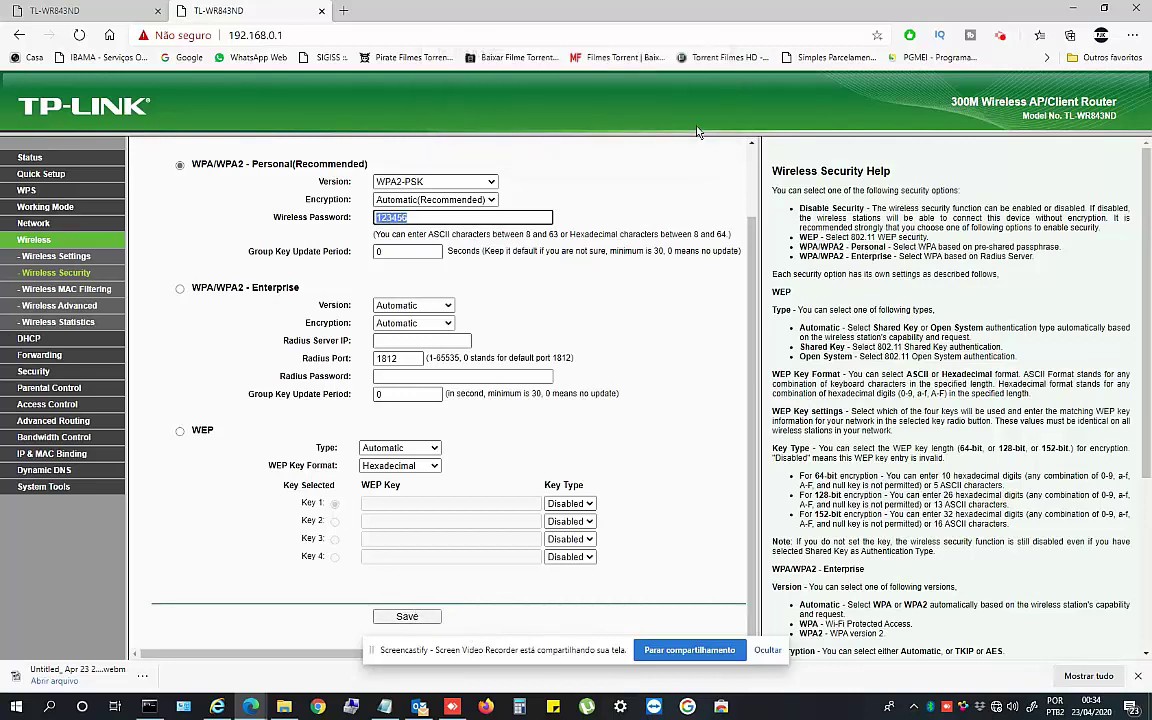
Step: Replace the wireless password with an eight-character one and save the wireless security settings
{"action": "left_click", "coordinate": [422, 217]}
{"action": "left_click", "coordinate": [407, 616]}
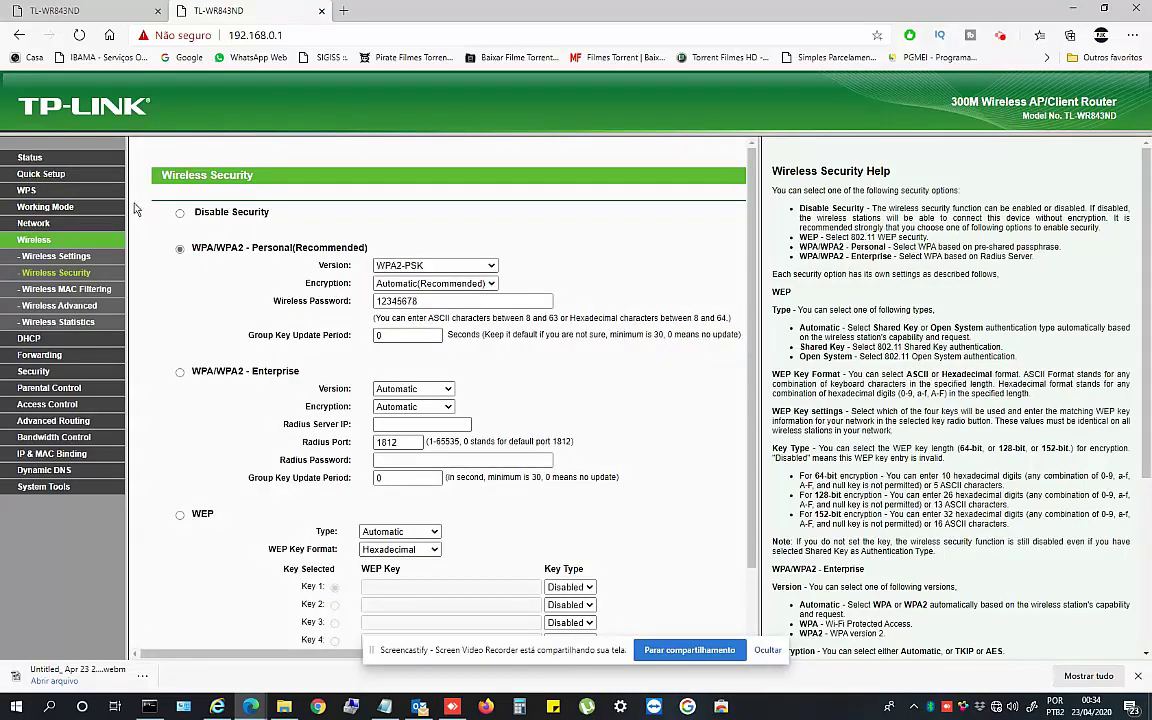
Step: Review the router's LAN IP address and the wireless network name
{"action": "left_click", "coordinate": [35, 222]}
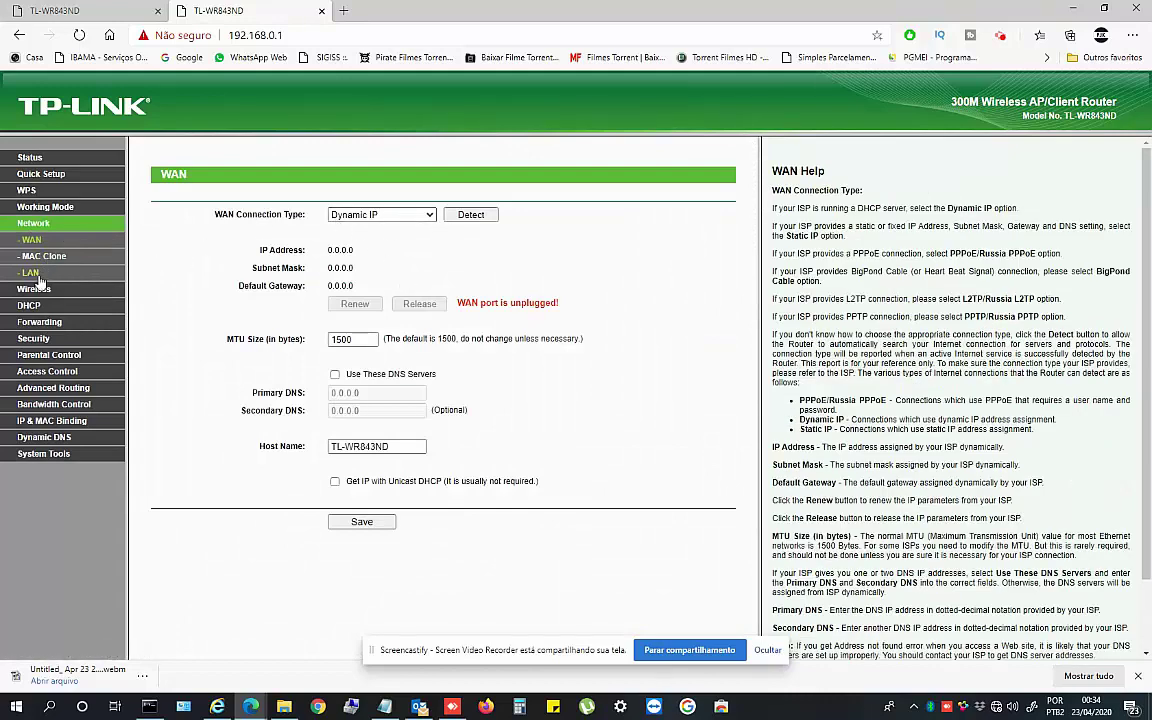
{"action": "left_click", "coordinate": [31, 272]}
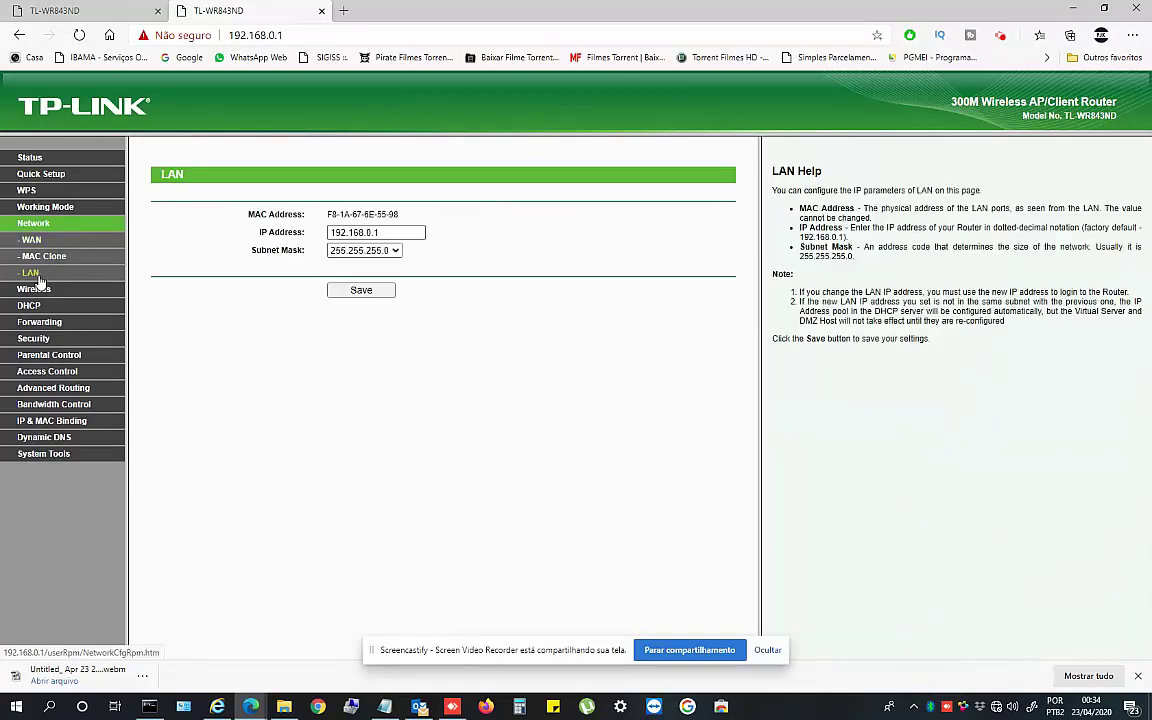
{"action": "left_click", "coordinate": [373, 231]}
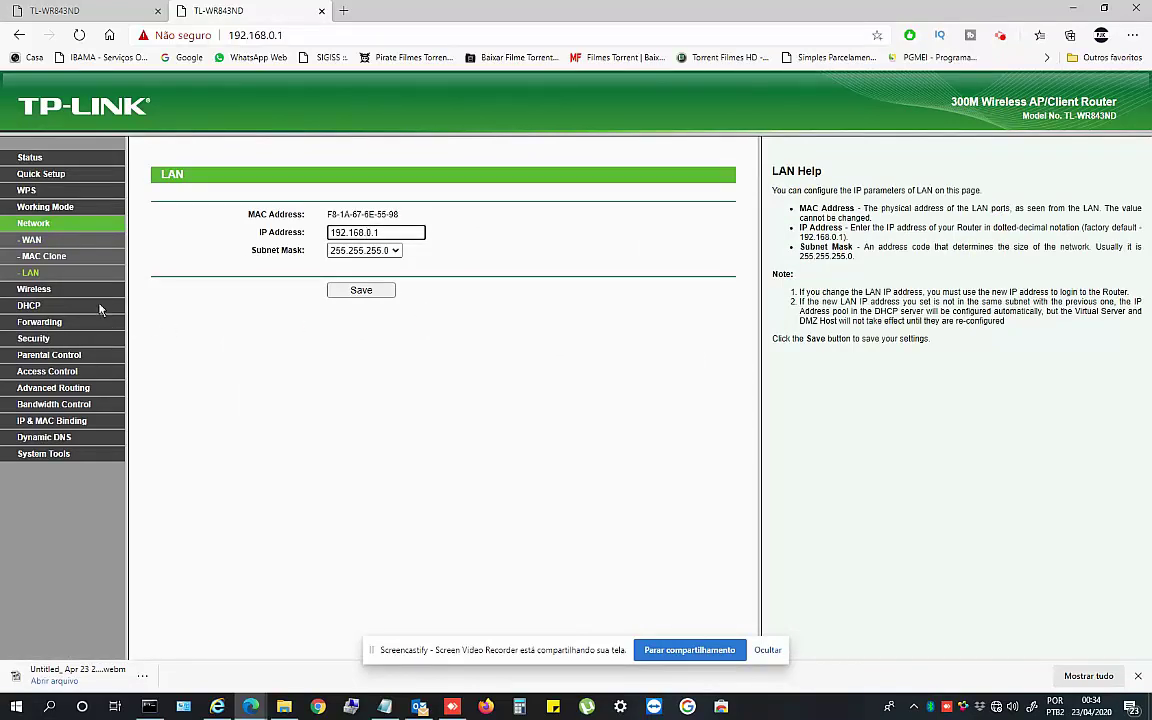
{"action": "left_click", "coordinate": [36, 289]}
{"action": "double_click", "coordinate": [374, 214]}
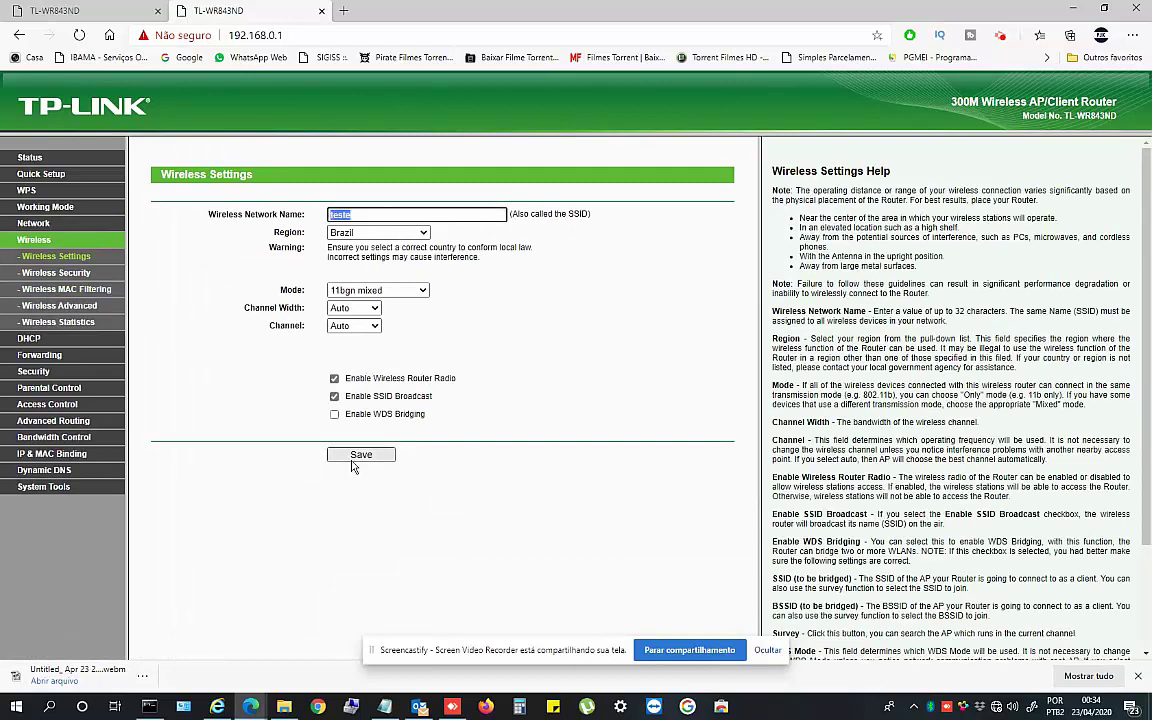
Step: Try AES as the WPA/WPA2 - Personal encryption, and return it to Automatic(Recommended)
{"action": "left_click", "coordinate": [60, 272]}
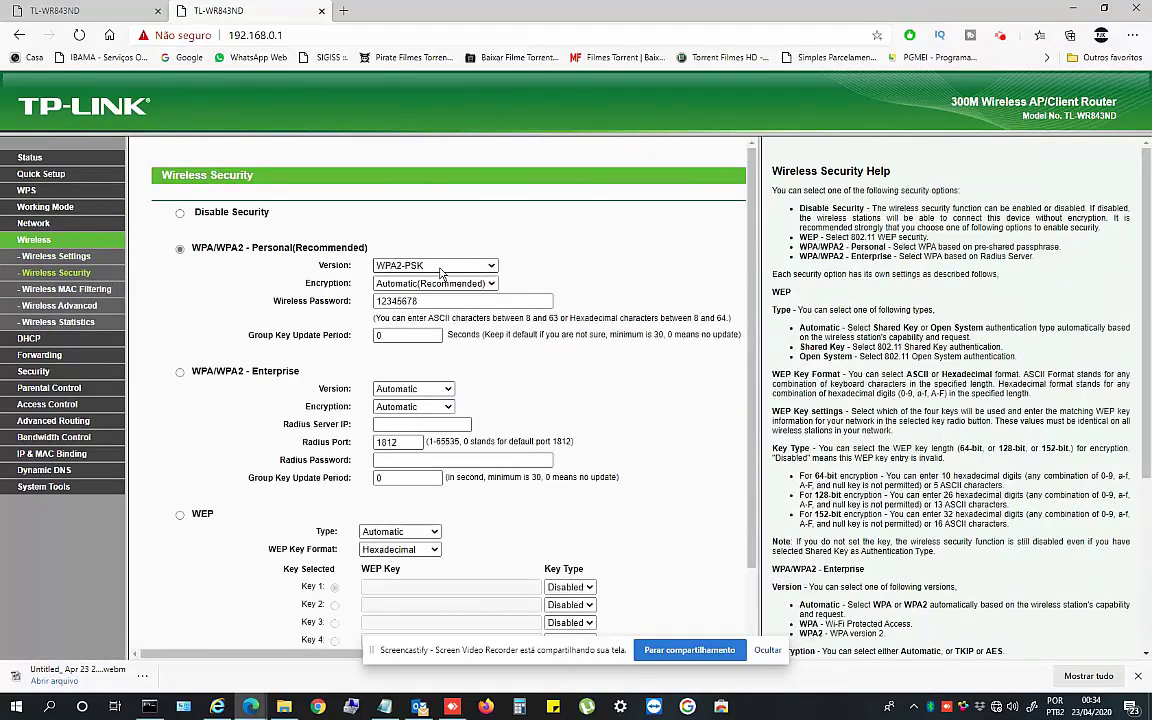
{"action": "left_click", "coordinate": [390, 286]}
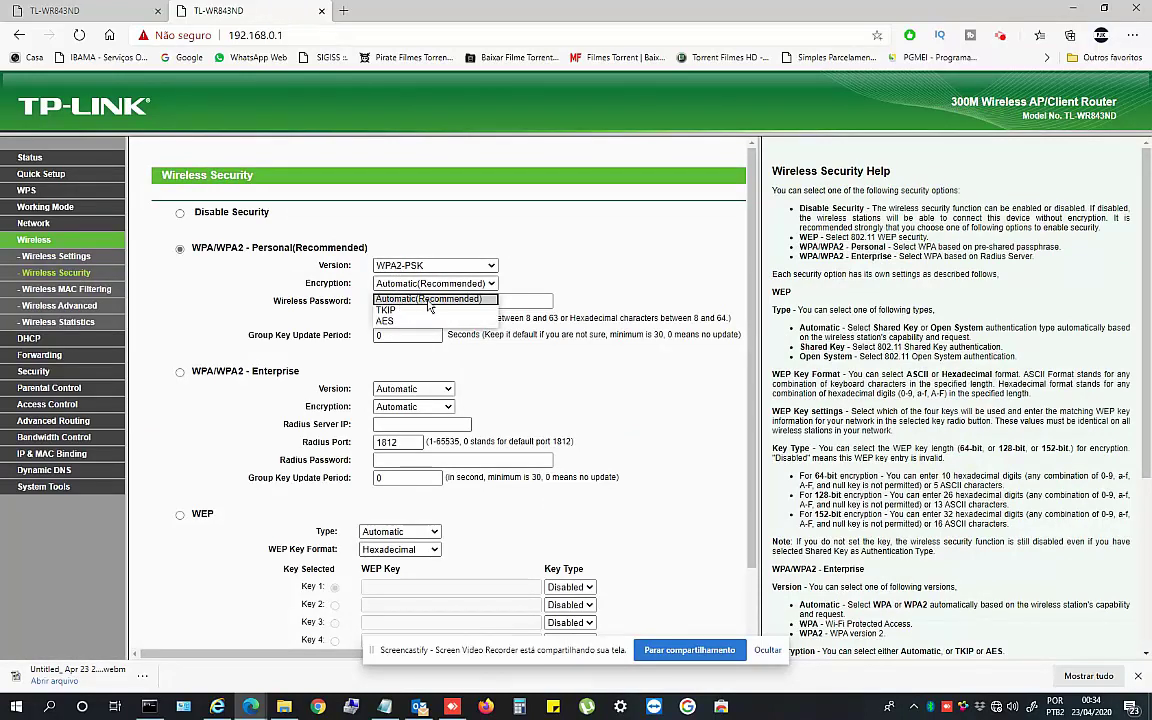
{"action": "left_click", "coordinate": [410, 321]}
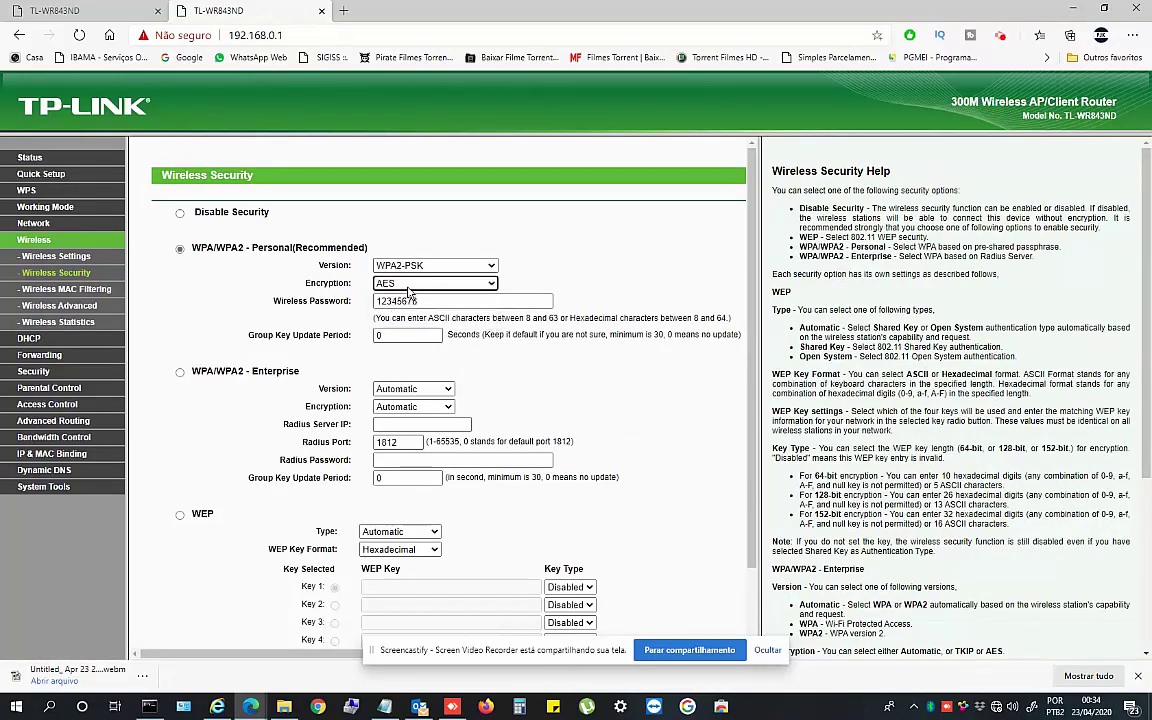
{"action": "left_click", "coordinate": [415, 284]}
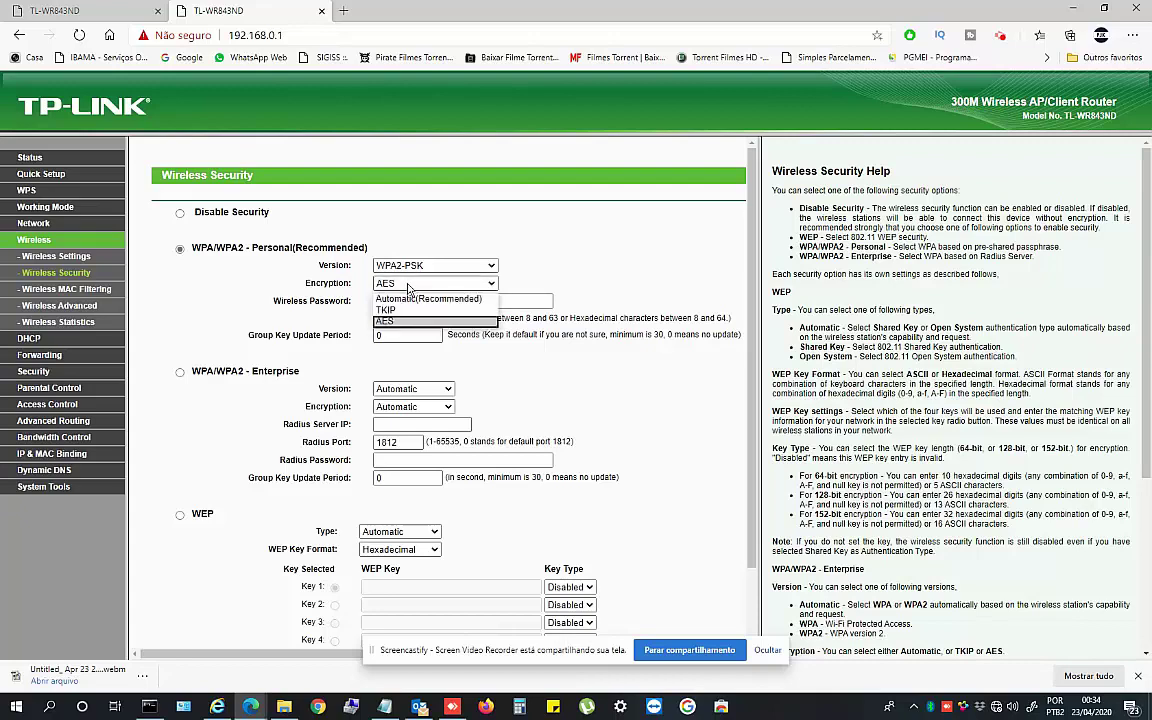
{"action": "left_click", "coordinate": [405, 297]}
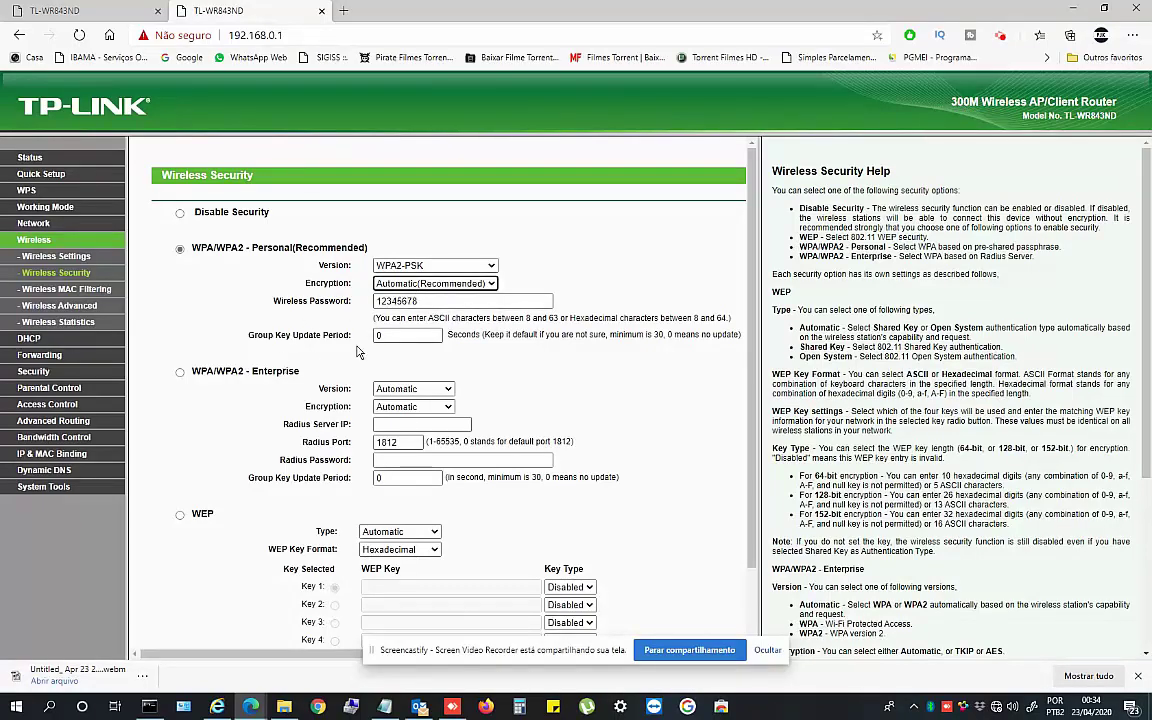
{"action": "scroll", "coordinate": [476, 571], "scroll_direction": "down", "scroll_amount": 1}
{"action": "scroll", "coordinate": [472, 379], "scroll_direction": "up", "scroll_amount": 1}
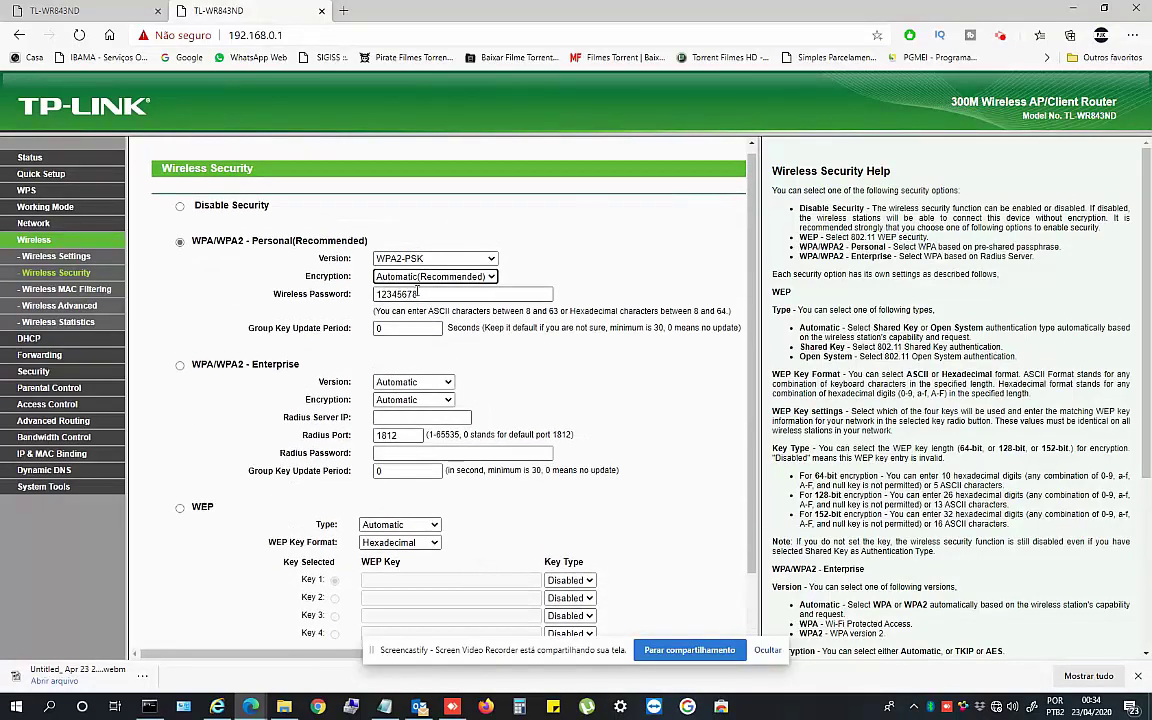
{"action": "scroll", "coordinate": [414, 312], "scroll_direction": "down", "scroll_amount": 1}
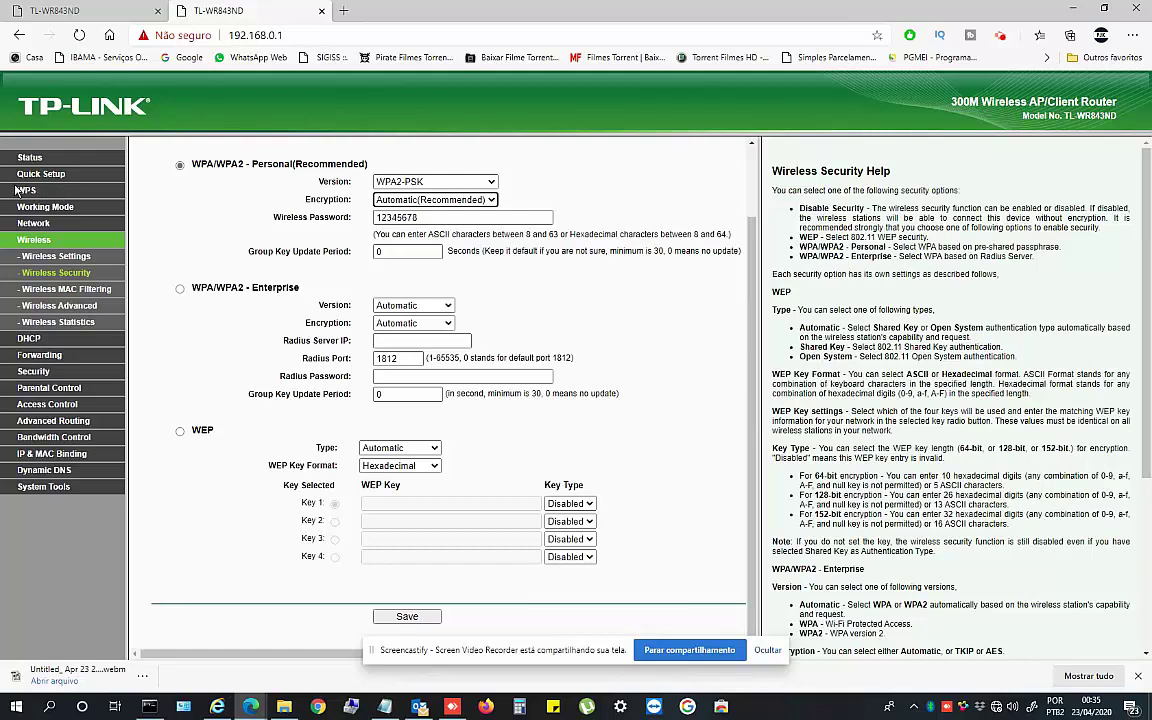
Step: Enable WDS Bridging in the router's wireless settings
{"action": "left_click", "coordinate": [38, 224]}
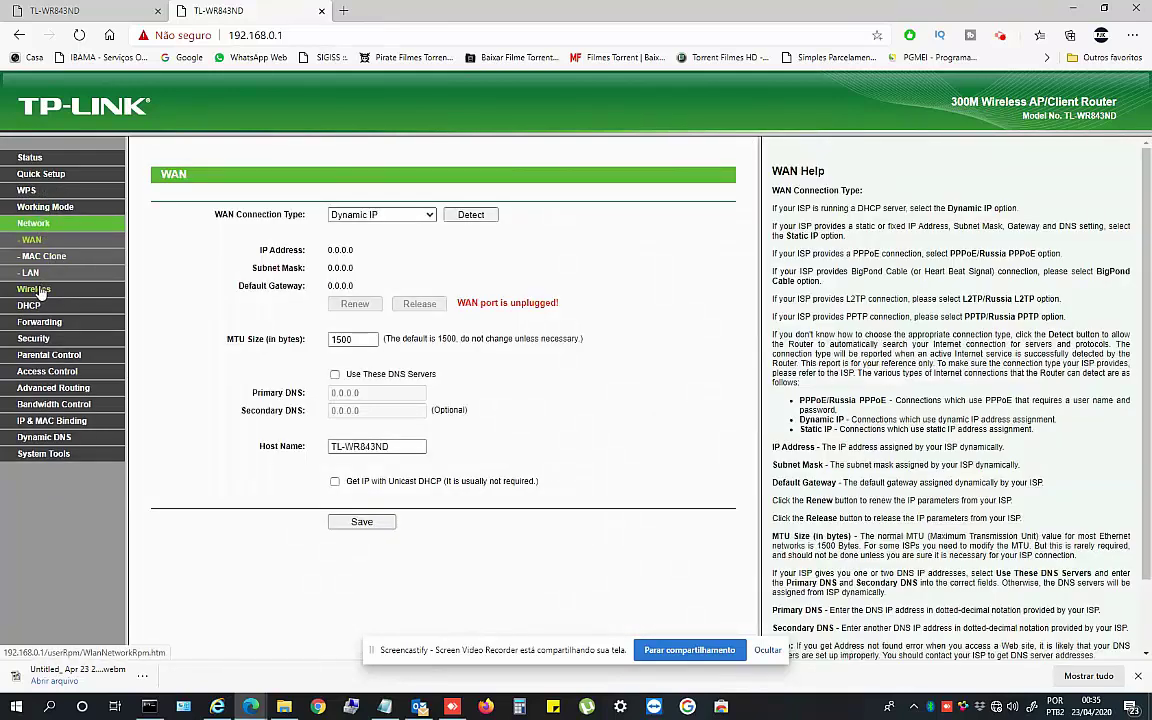
{"action": "left_click", "coordinate": [38, 290]}
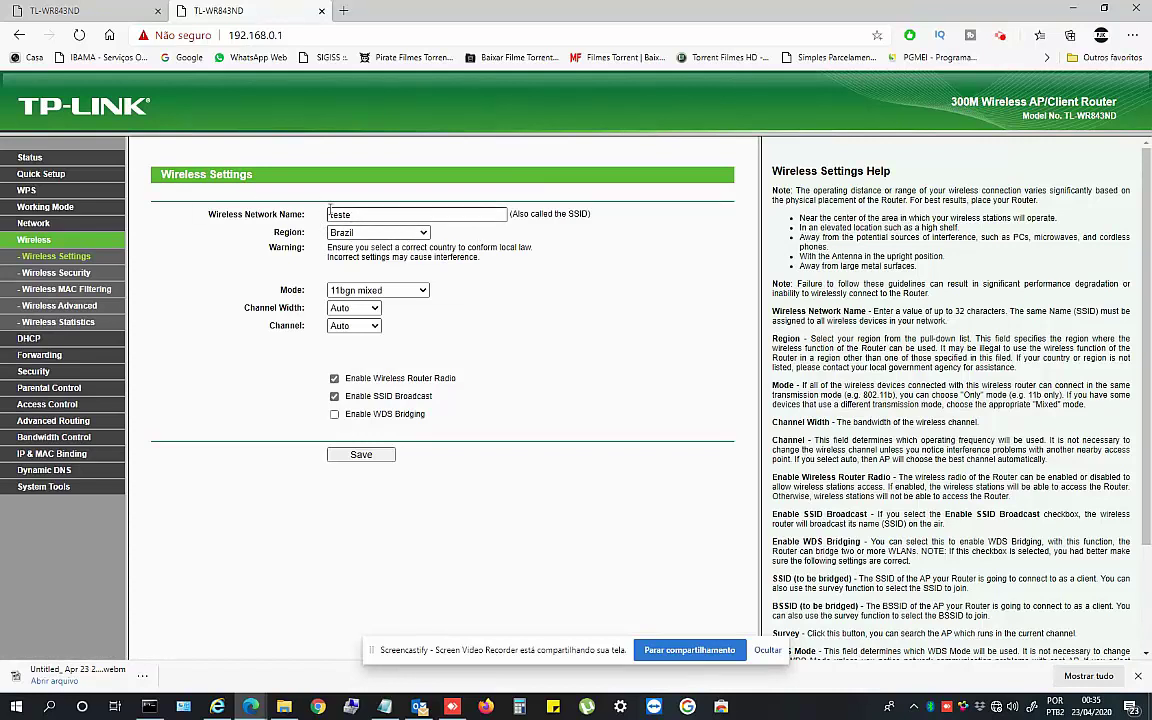
{"action": "left_click", "coordinate": [465, 219]}
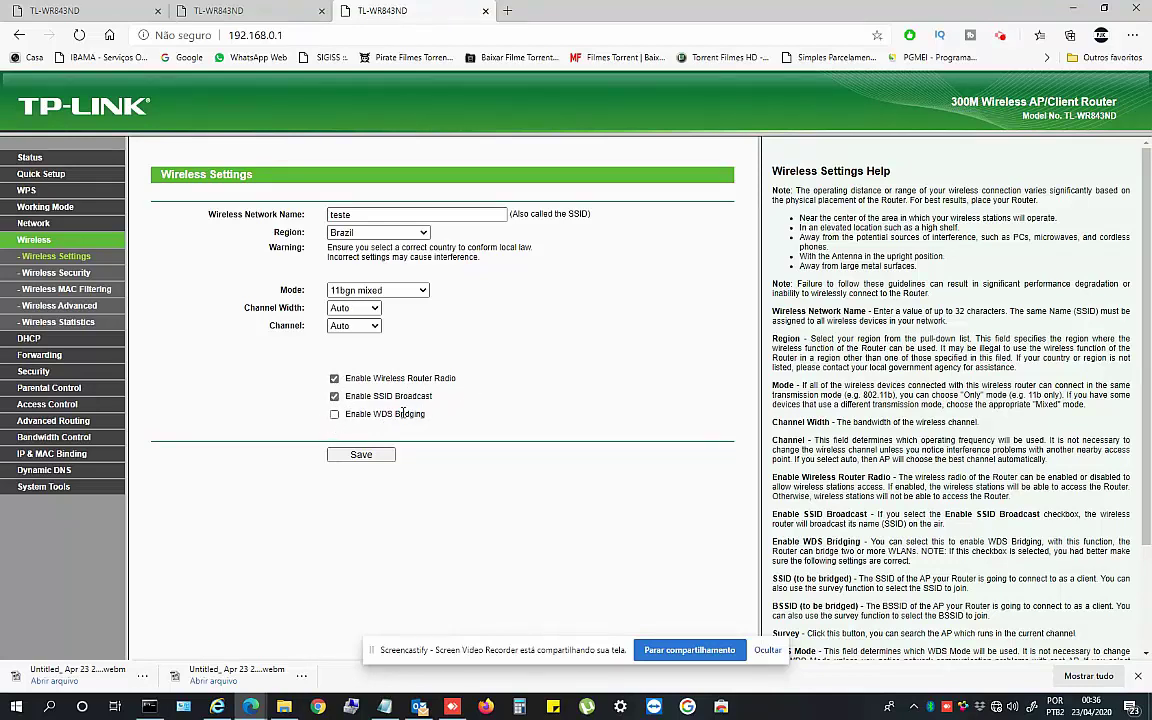
{"action": "left_click", "coordinate": [335, 415]}
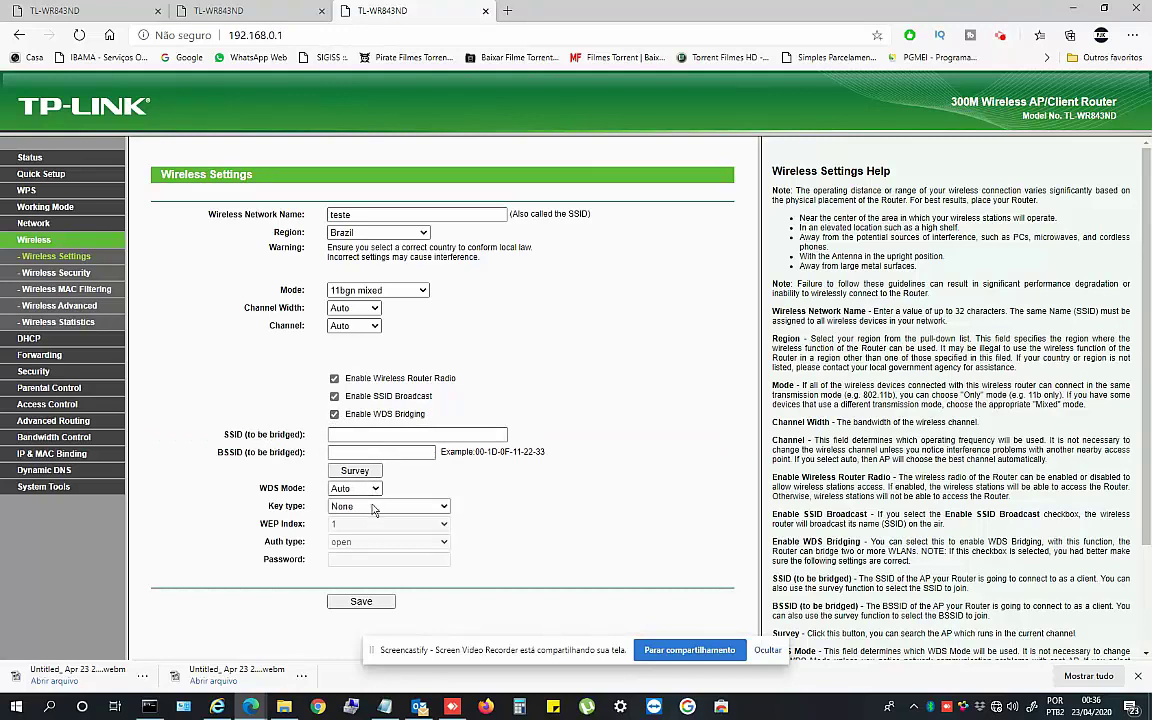
{"action": "left_click", "coordinate": [362, 436]}
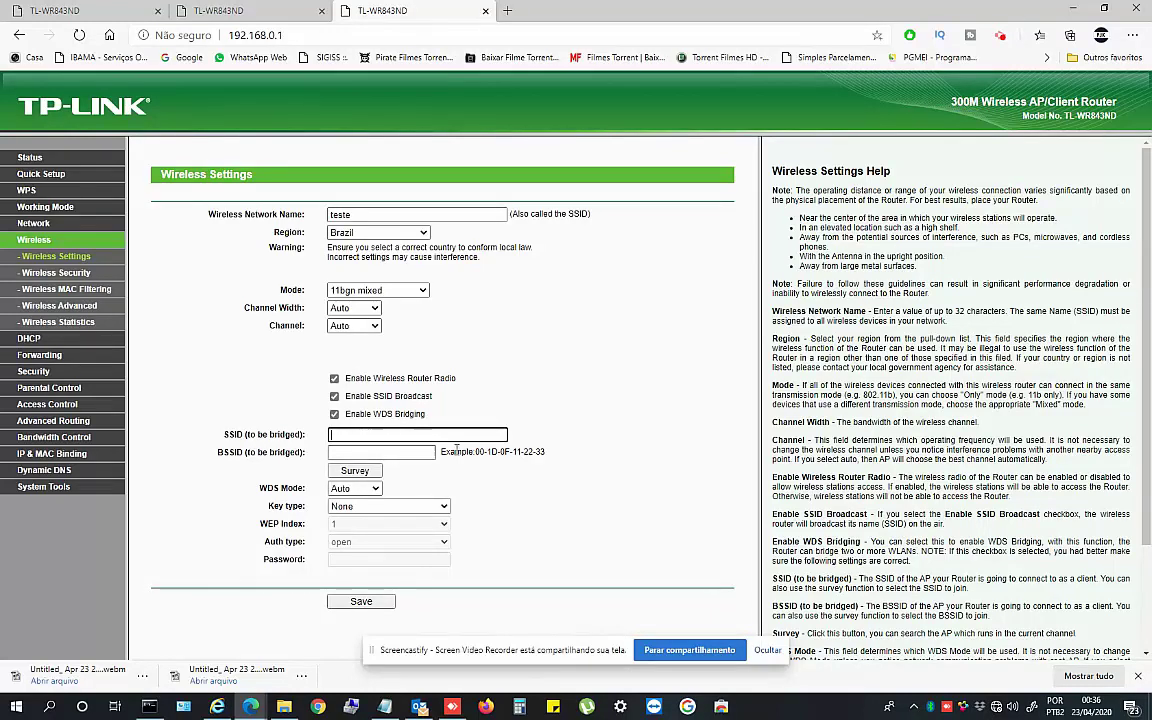
Step: Survey the nearby access points and choose the WPA-PSK network {-.-} as the one to bridge
{"action": "left_click", "coordinate": [354, 471]}
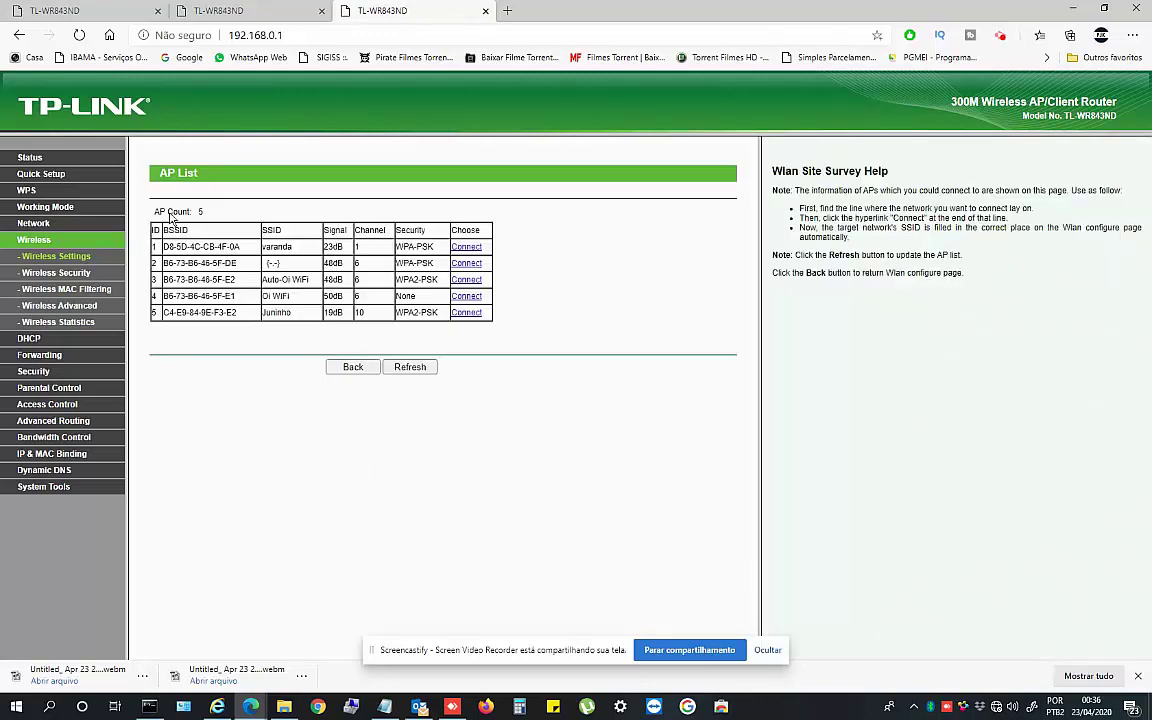
{"action": "double_click", "coordinate": [274, 263]}
{"action": "left_click", "coordinate": [274, 263]}
{"action": "left_click", "coordinate": [466, 263]}
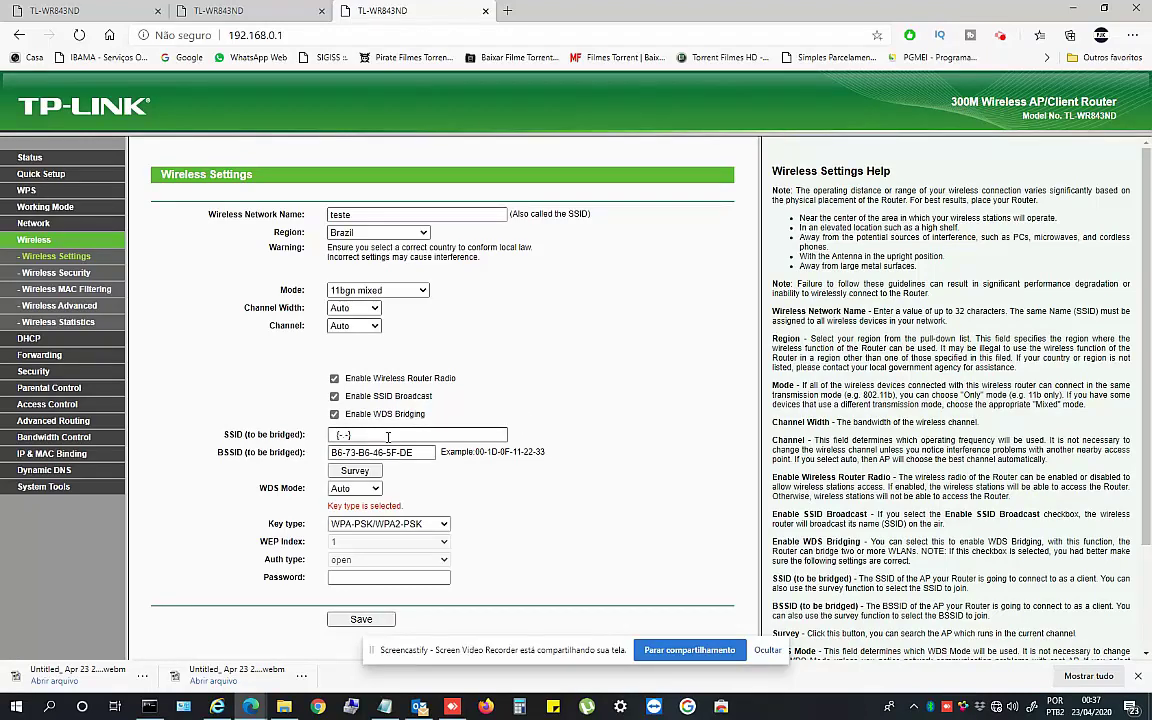
Step: Enter the bridged network's password and save the wireless settings, accepting the change to the bridged access point's channel
{"action": "left_click", "coordinate": [350, 580]}
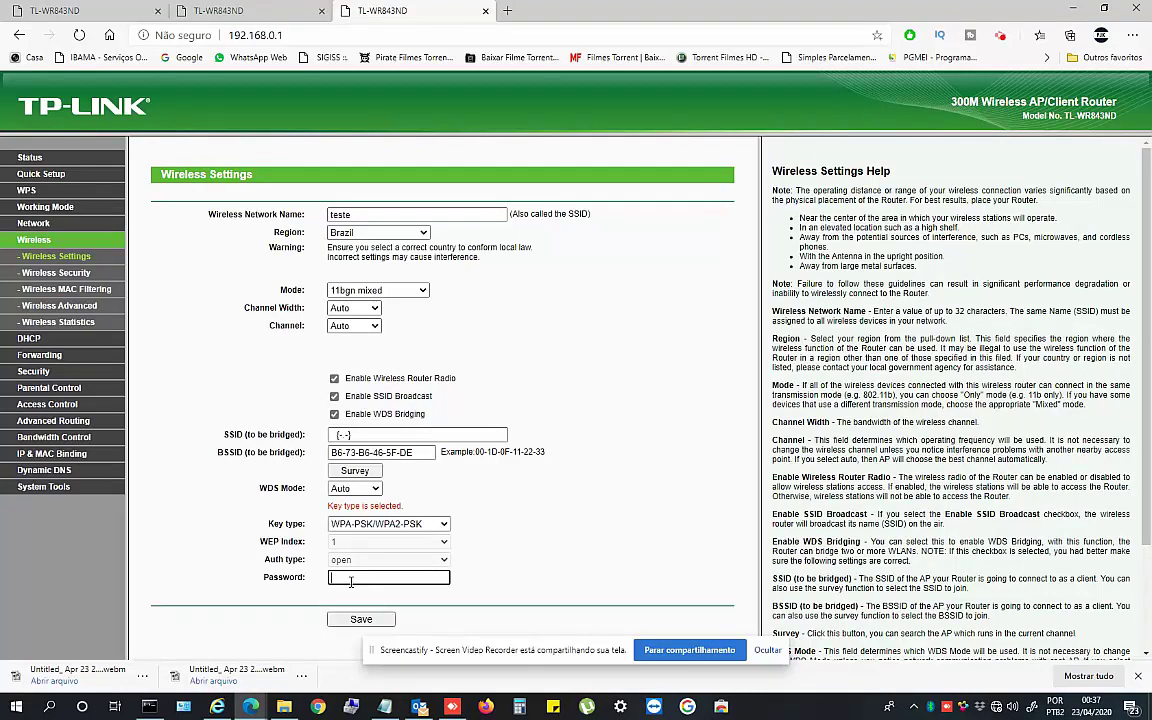
{"action": "type", "text": "1"}
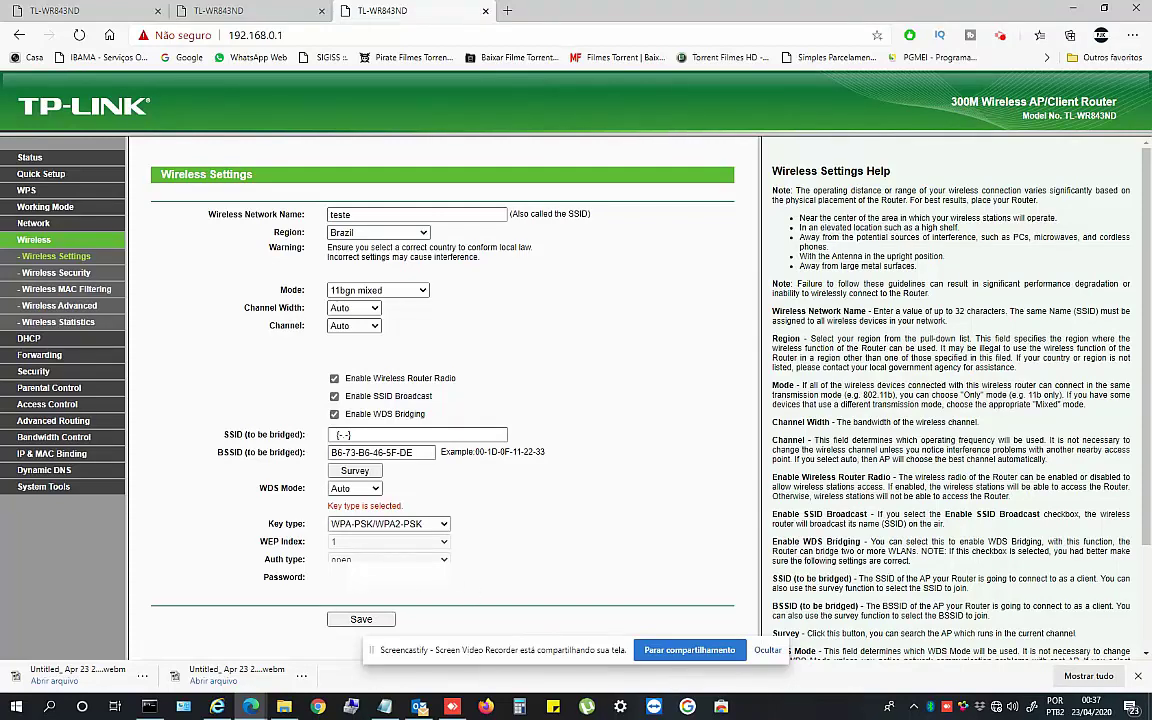
{"action": "left_click", "coordinate": [361, 619]}
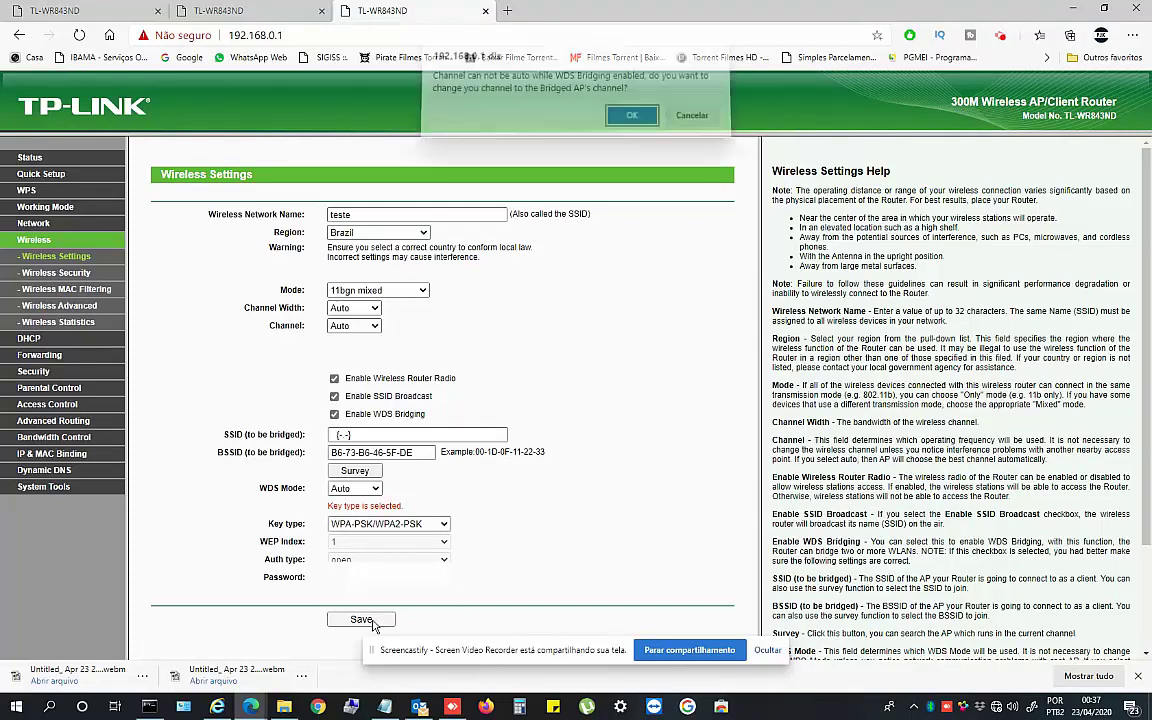
{"action": "left_click", "coordinate": [631, 118]}
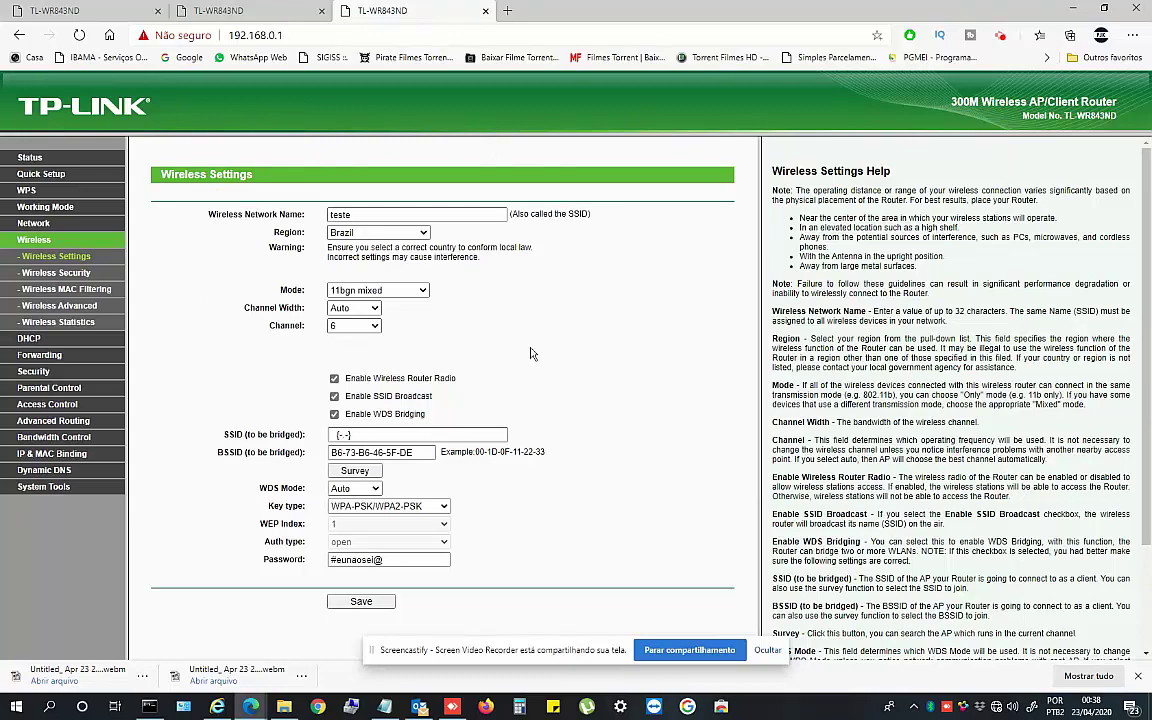
Step: Disable the router's DHCP server and save the DHCP settings
{"action": "left_click", "coordinate": [28, 340]}
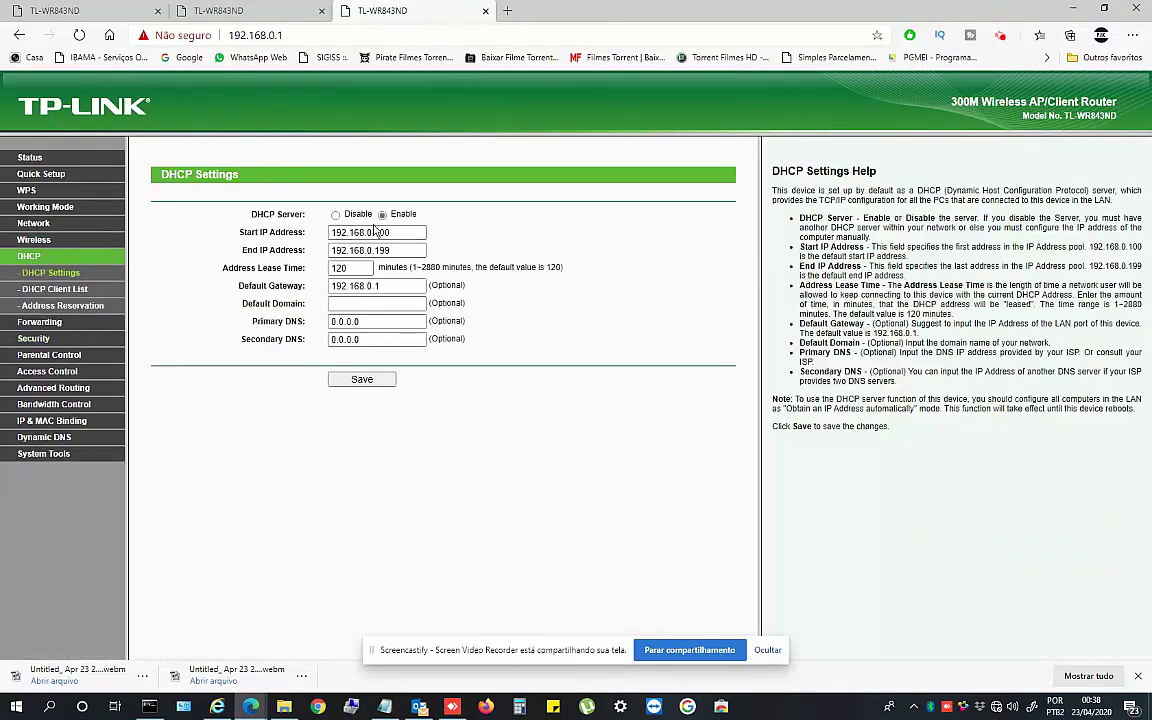
{"action": "left_click", "coordinate": [336, 215]}
{"action": "left_click", "coordinate": [367, 388]}
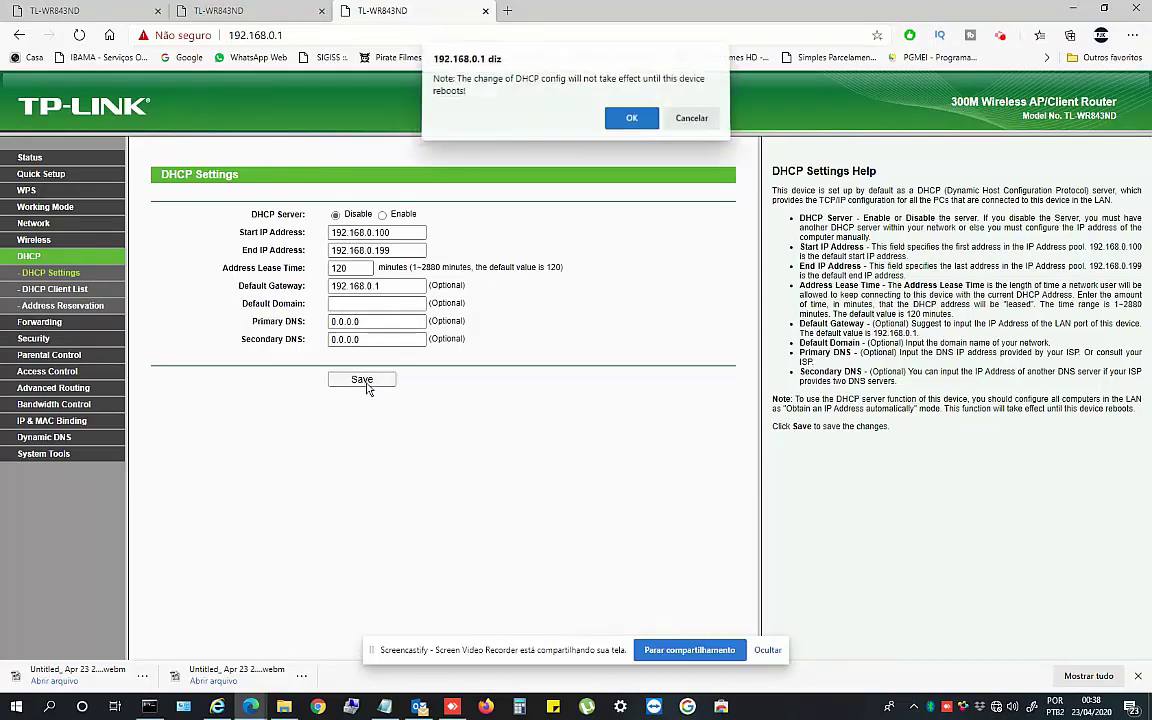
{"action": "left_click", "coordinate": [627, 119]}
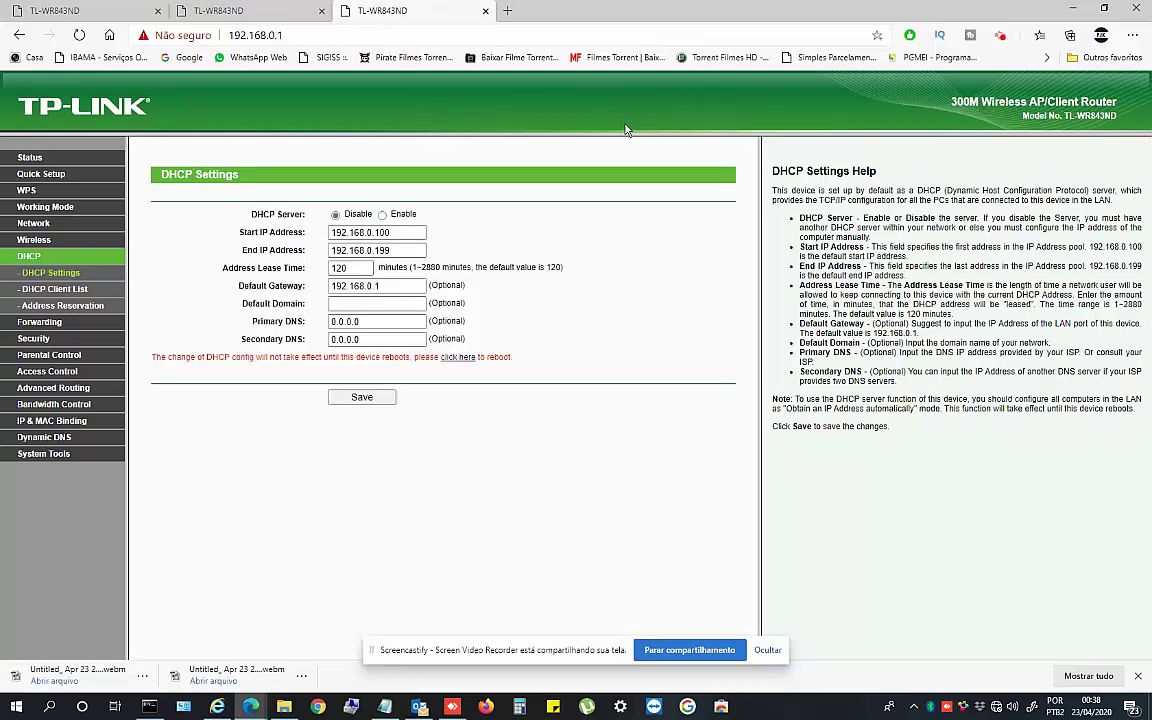
Step: Reboot the router to apply the DHCP configuration change
{"action": "left_click", "coordinate": [462, 358]}
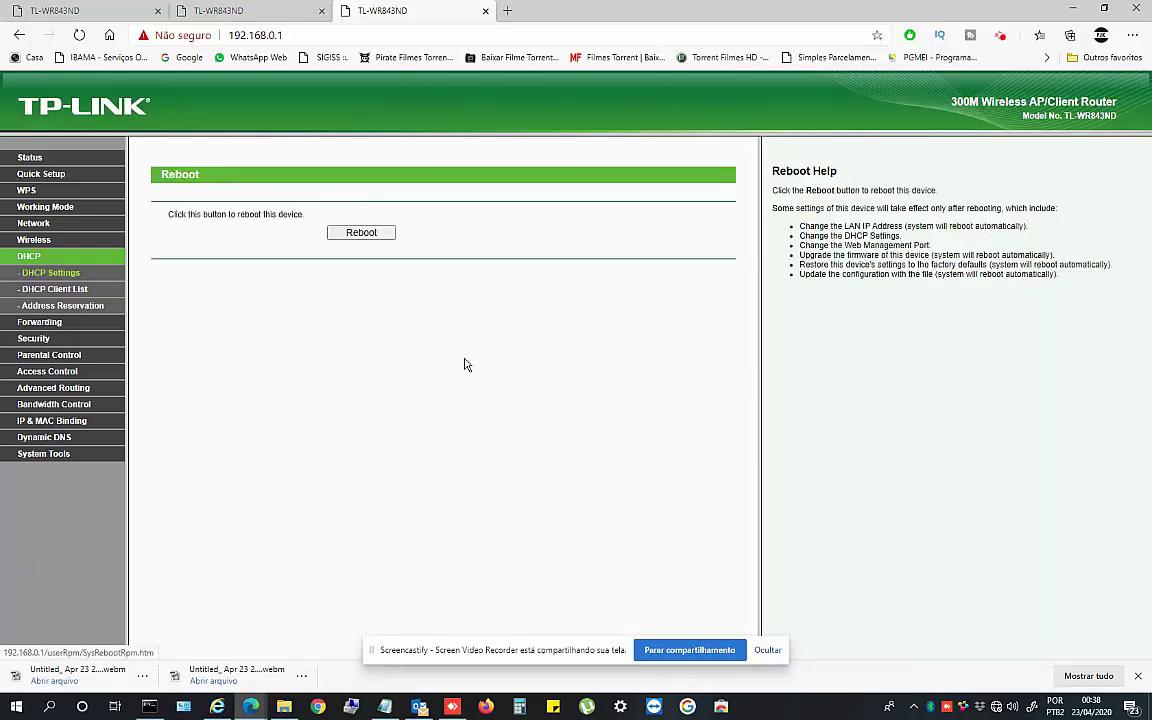
{"action": "left_click", "coordinate": [361, 232]}
{"action": "left_click", "coordinate": [631, 110]}
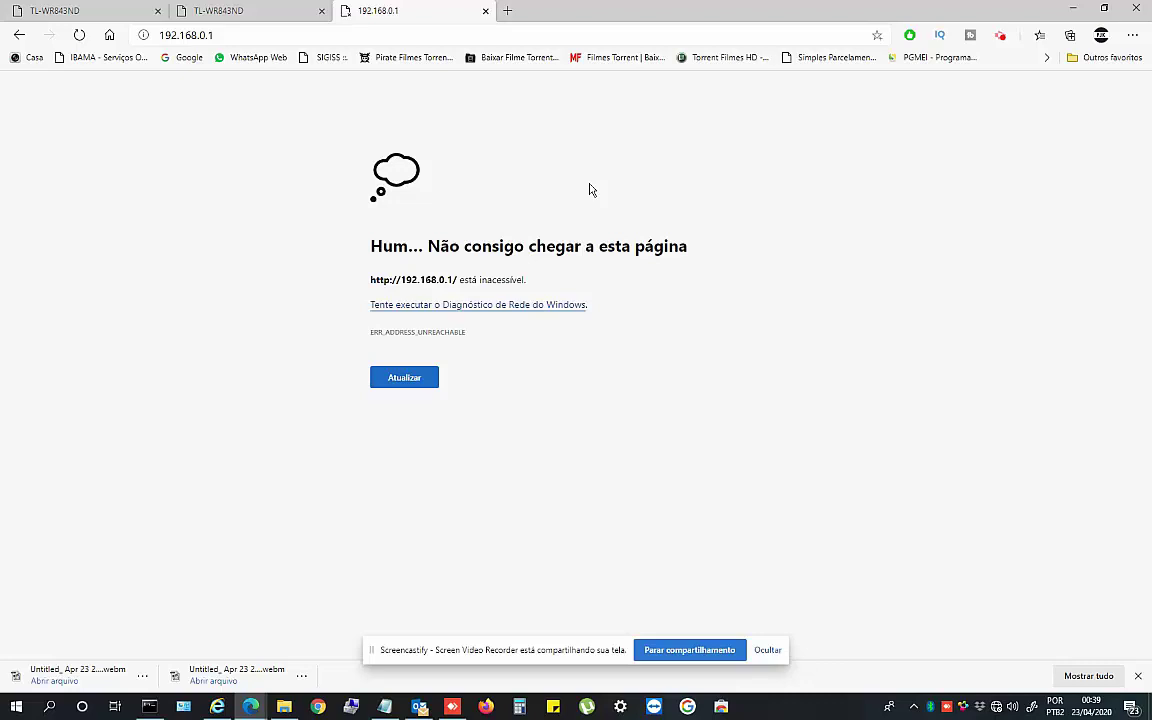
Step: Try to reload 192.168.0.1 and the Wireless Security page of the older router session, and close that older session
{"action": "left_click", "coordinate": [266, 33]}
{"action": "key", "text": "Return"}
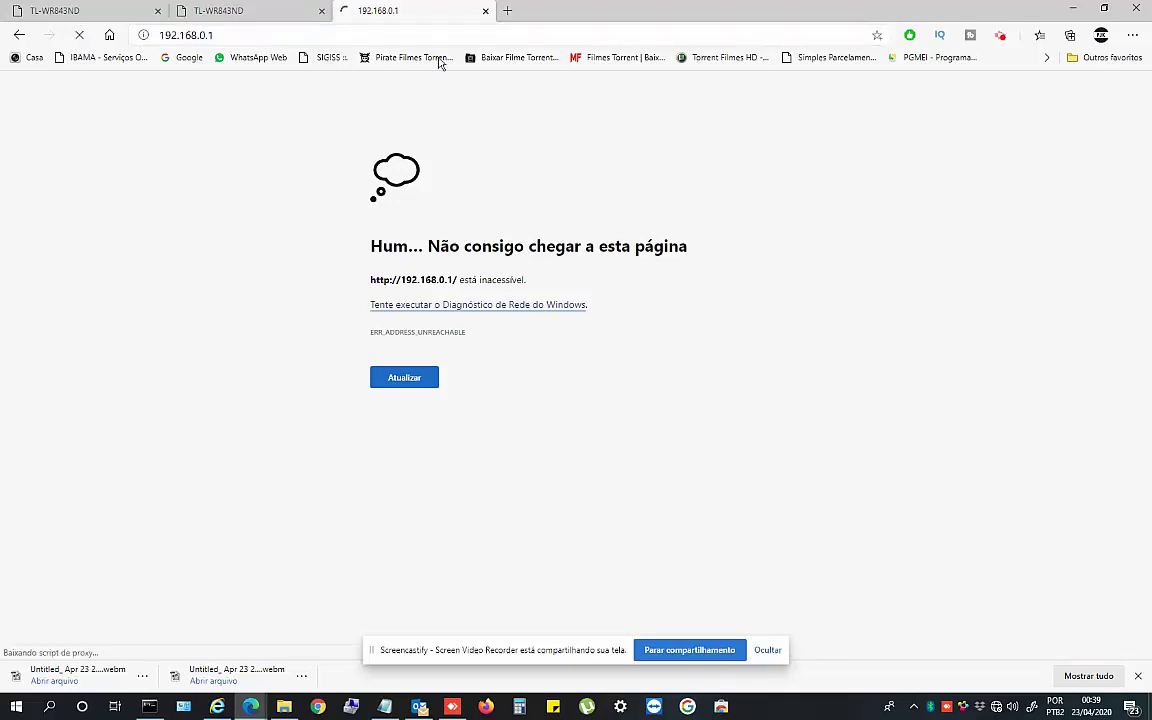
{"action": "left_click", "coordinate": [264, 14]}
{"action": "left_click", "coordinate": [53, 273]}
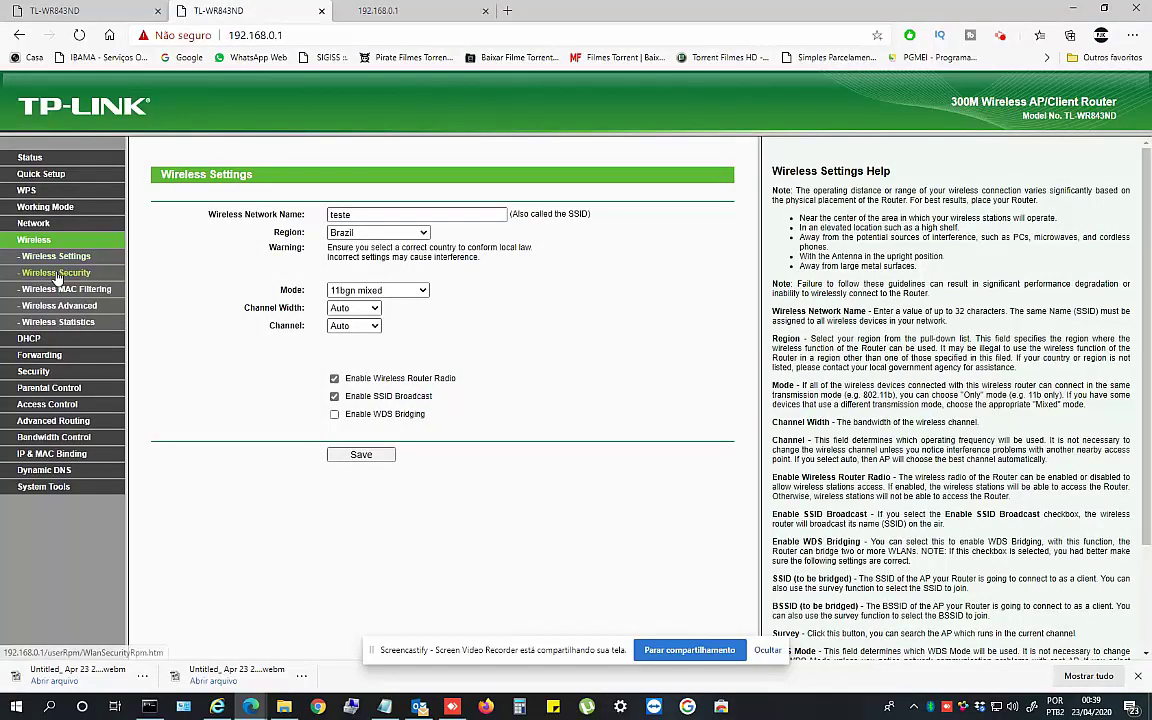
{"action": "left_click", "coordinate": [321, 11]}
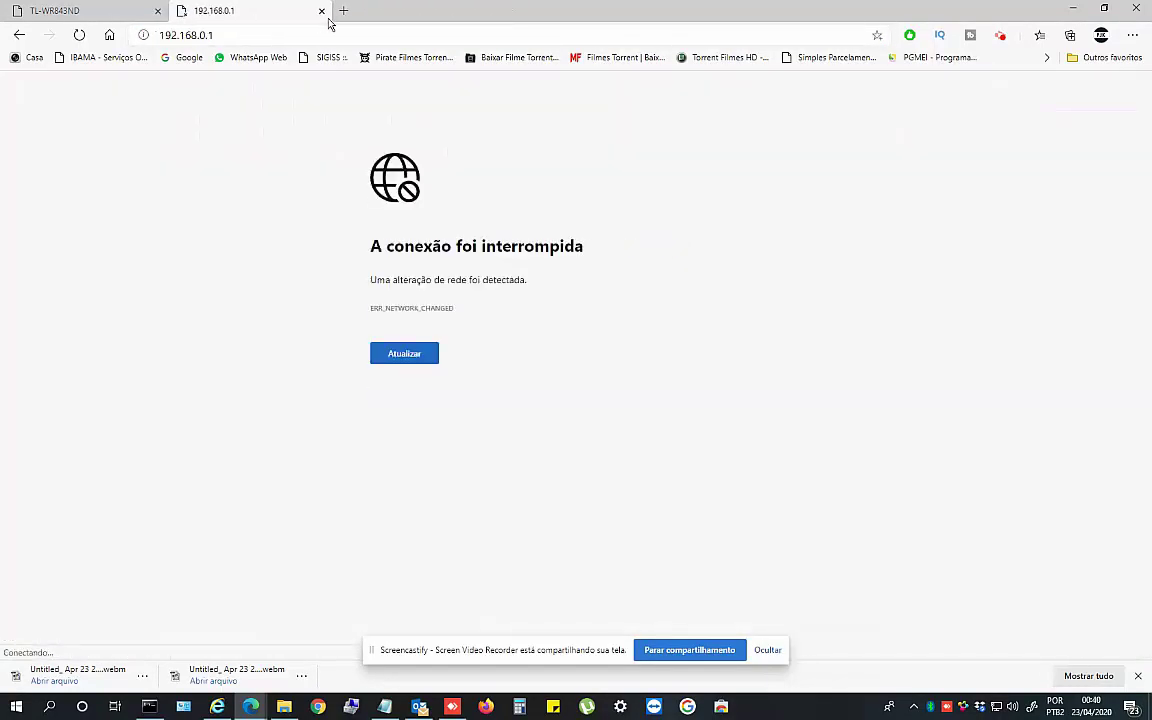